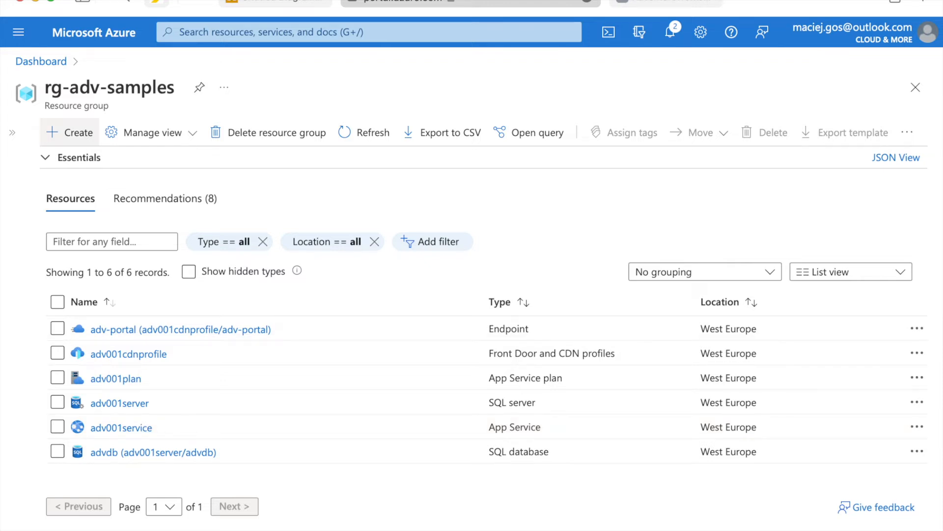
# - Start creating a Virtual network resource in the rg-adv-samples resource group, searching the marketplace for "virtual network"
pyautogui.click(72, 132)
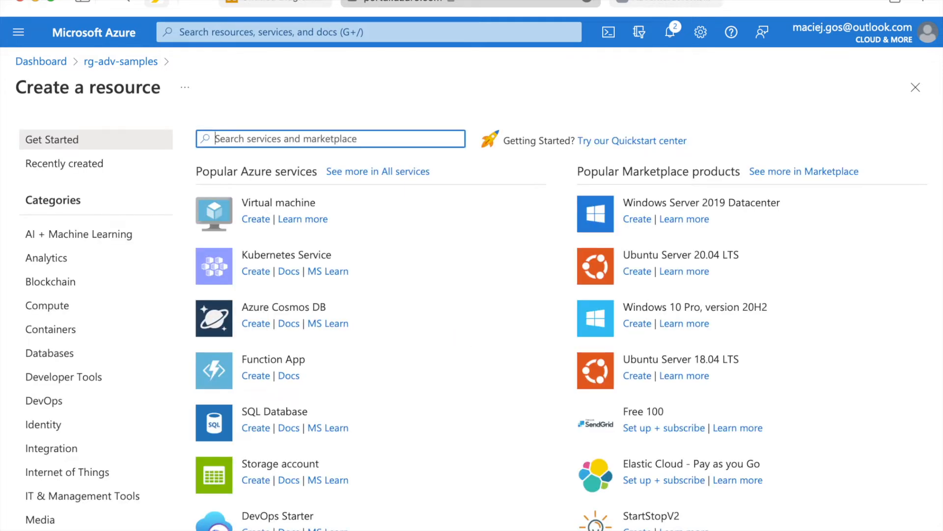
pyautogui.write('virtual network')
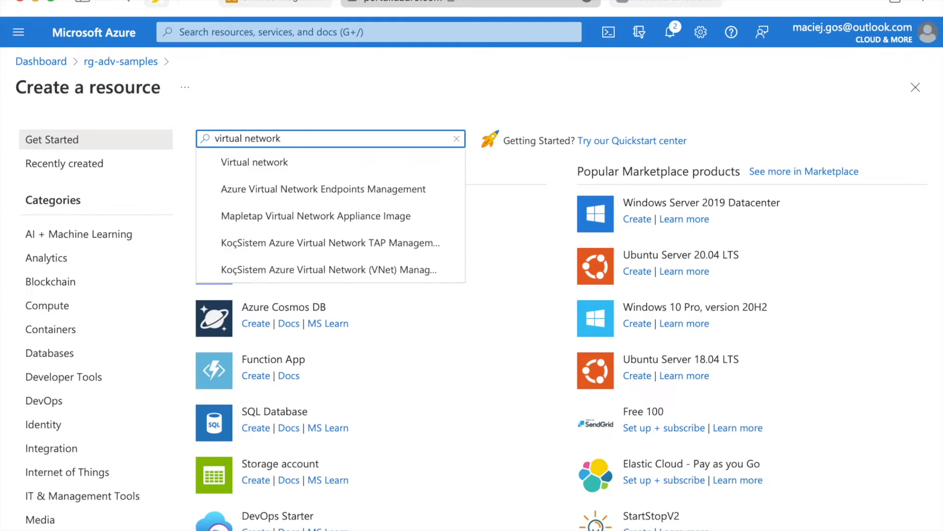
pyautogui.press('Down')
pyautogui.press('Return')
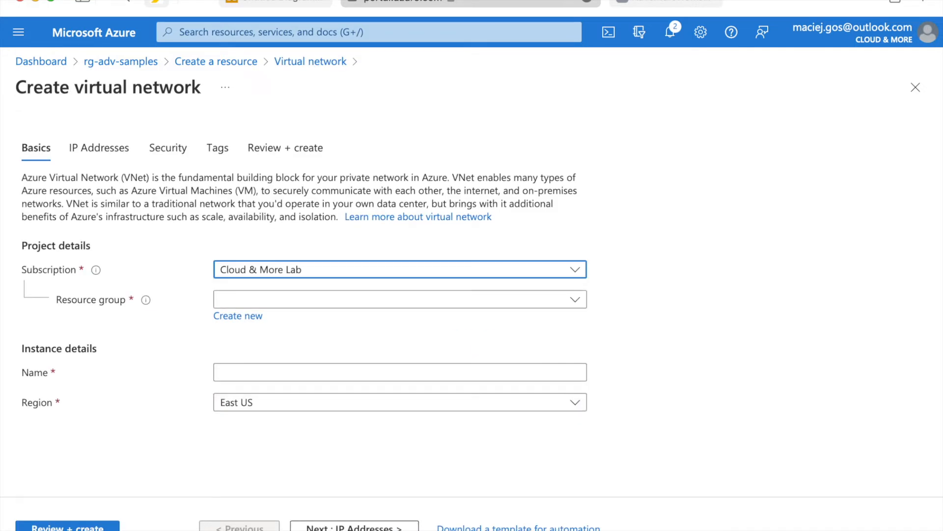
# - Set the virtual network's subscription to Visual Studio Enterprise Subscription – MPN and name the network vnet
pyautogui.press('Return')
pyautogui.press('Return')
pyautogui.press('Return')
pyautogui.press('Down')
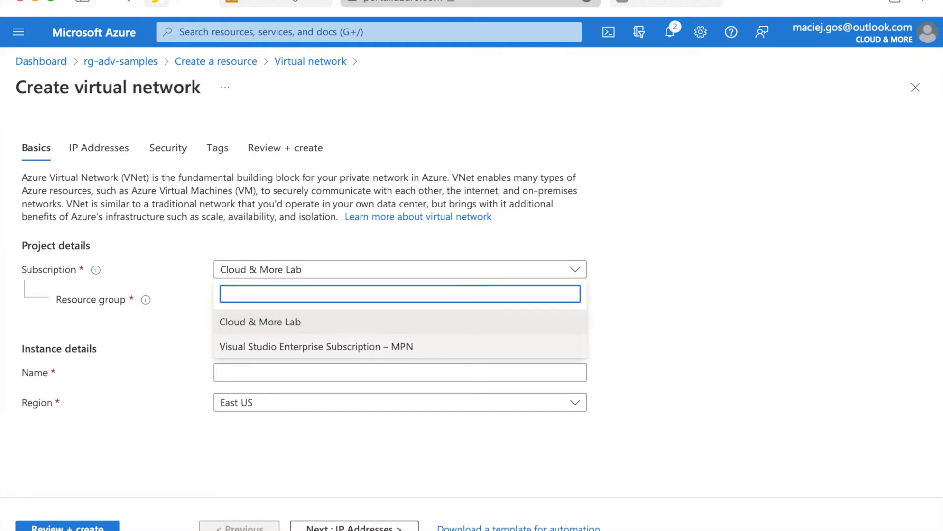
pyautogui.press('Return')
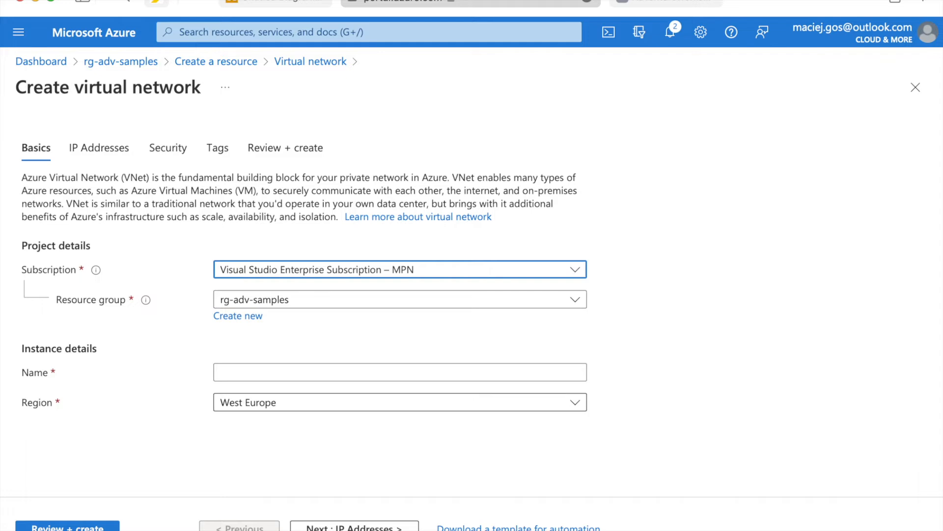
pyautogui.click(400, 372)
pyautogui.write('vnet')
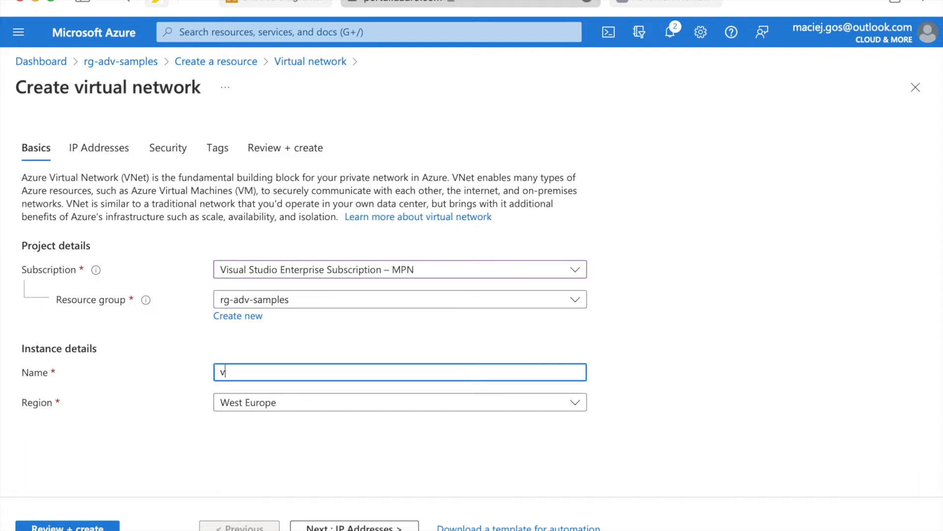
# - Remove the default subnet from the virtual network's IP address configuration
pyautogui.click(354, 527)
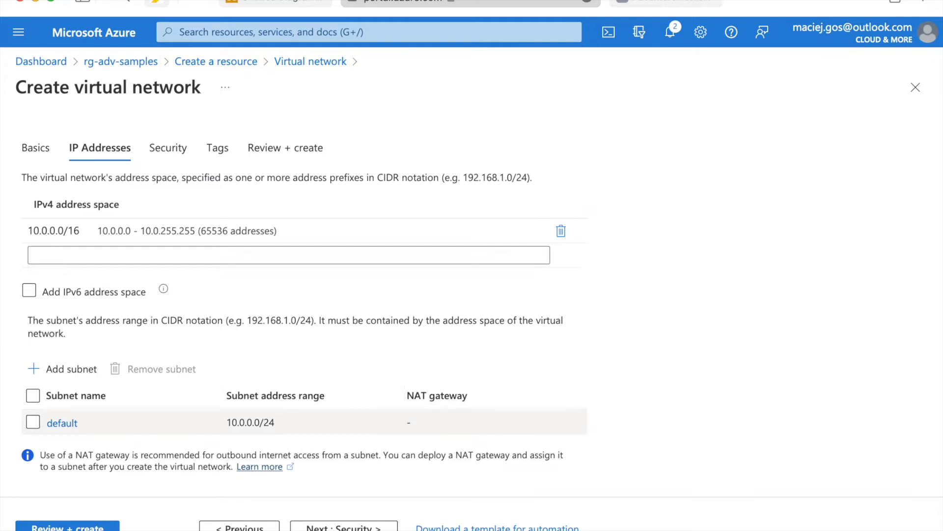
pyautogui.click(33, 422)
pyautogui.click(155, 369)
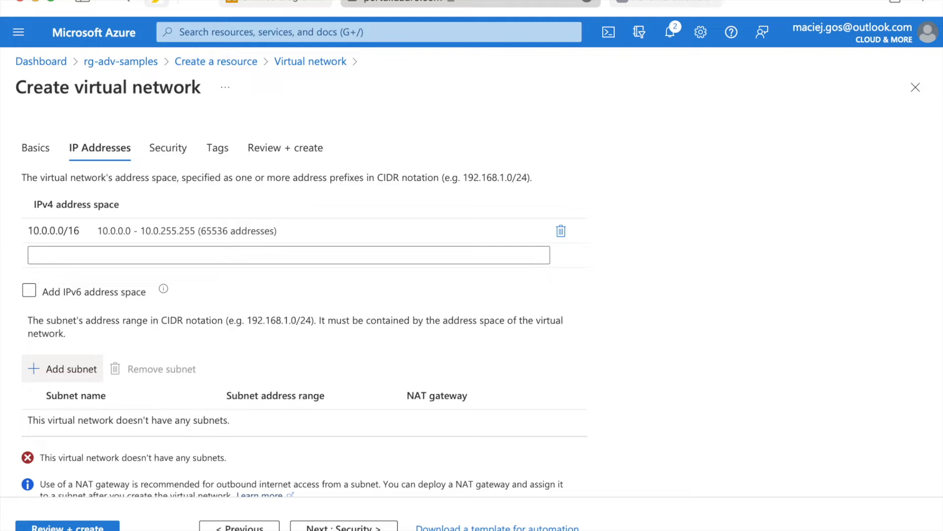
# - Add a subnet named snet-1 with the address range 10.0.0.0/24 and no NAT gateway
pyautogui.click(63, 368)
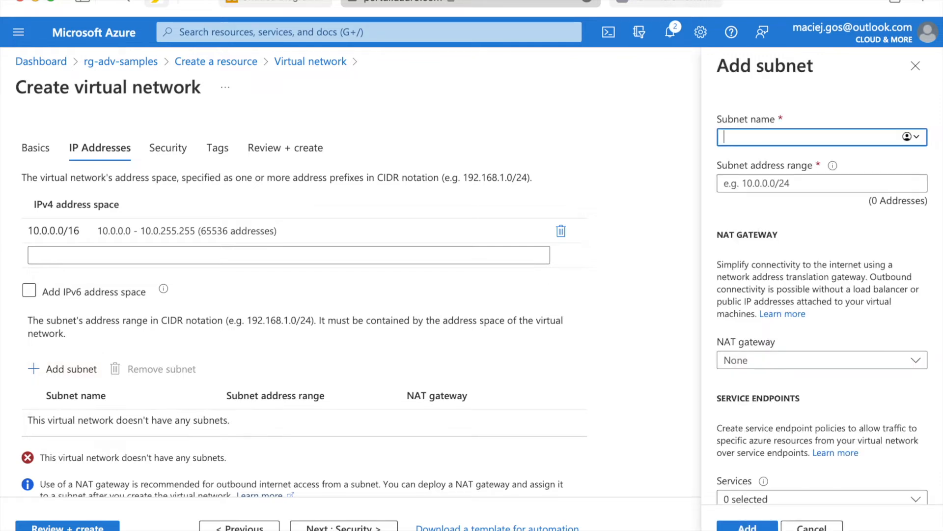
pyautogui.write('snet-1')
pyautogui.press('Tab')
pyautogui.write('10.')
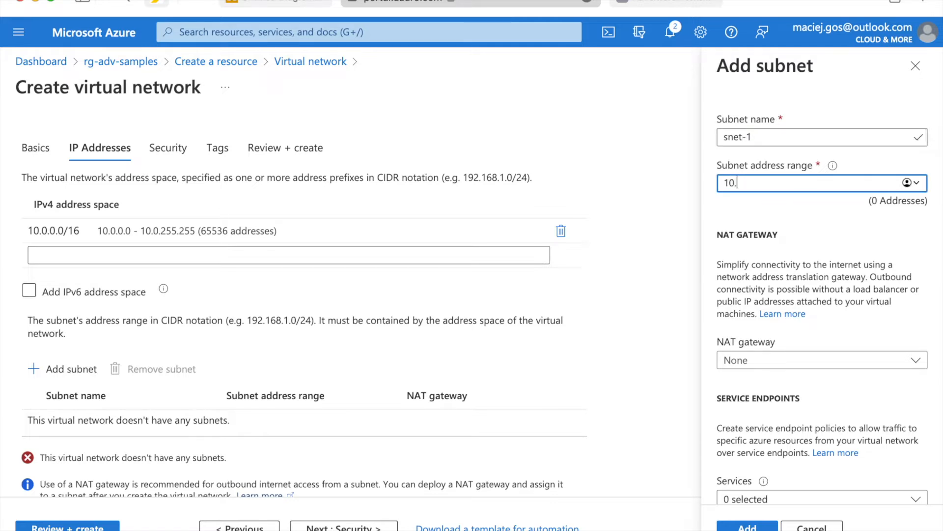
pyautogui.write('0.0.')
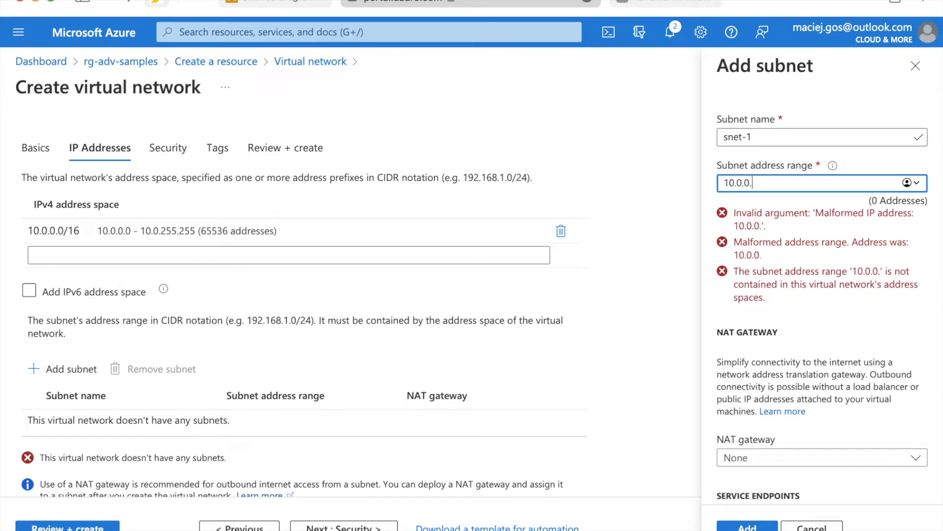
pyautogui.write('0/16')
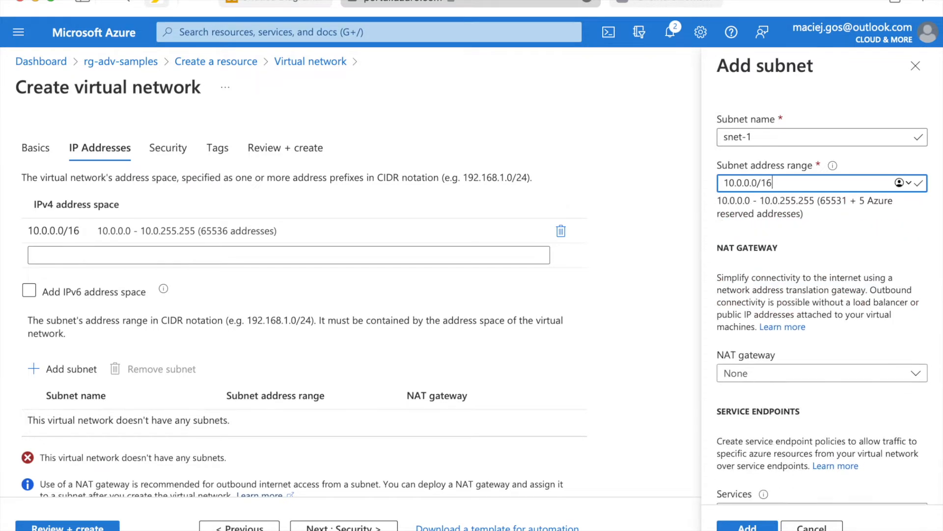
pyautogui.press('BackSpace')
pyautogui.press('BackSpace')
pyautogui.write('24')
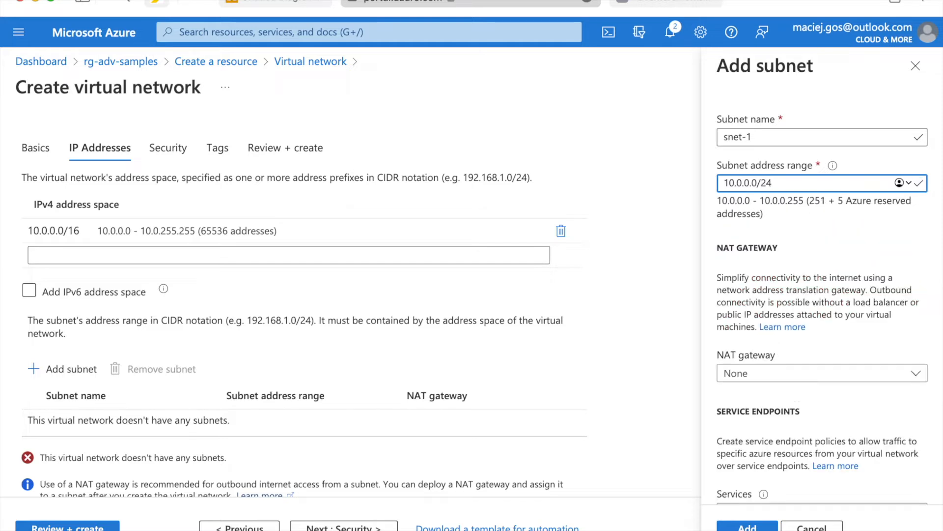
pyautogui.click(748, 527)
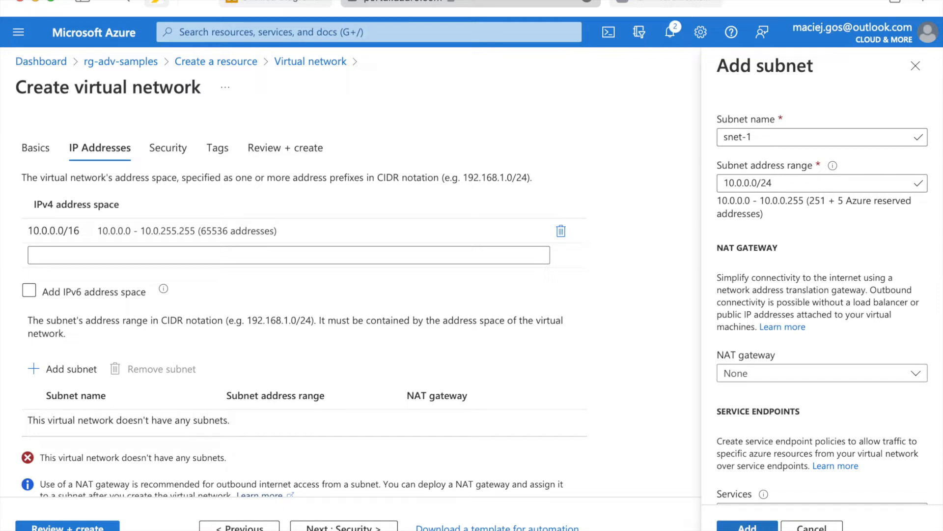
pyautogui.scroll(-1, 822, 295)
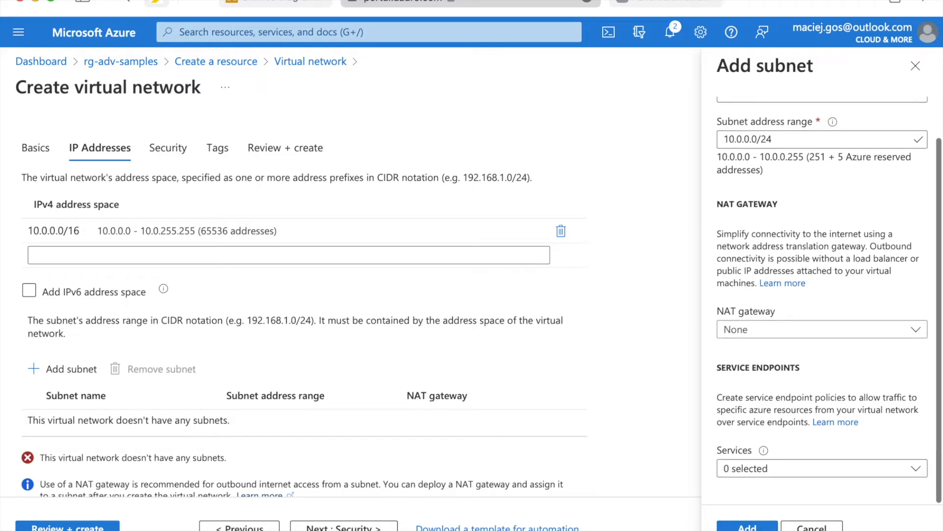
pyautogui.scroll(1, 829, 299)
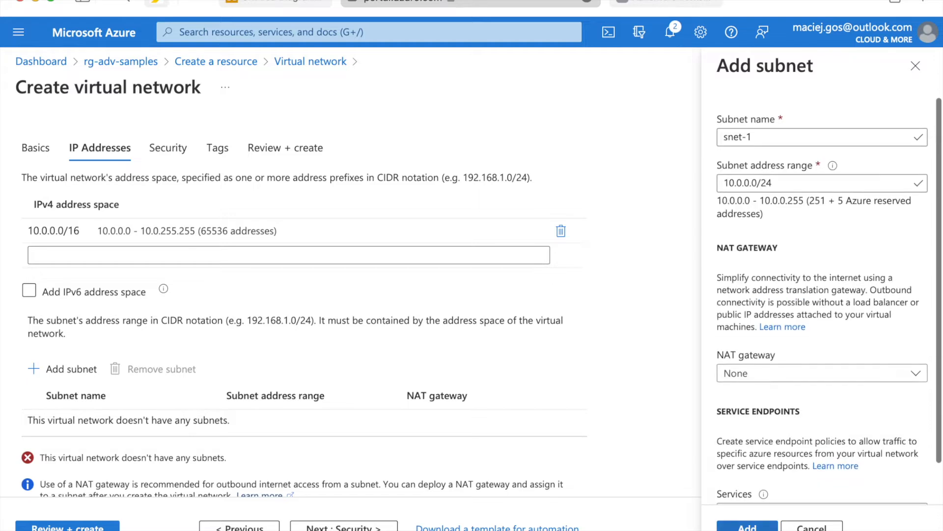
pyautogui.click(748, 525)
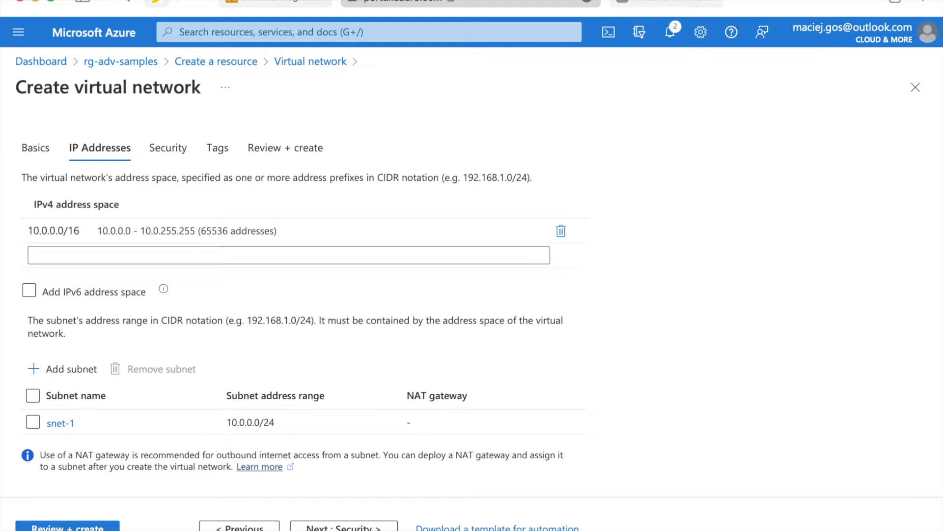
# - Add a second subnet named snet-2 with the address range 10.0.1.0/24
pyautogui.click(63, 368)
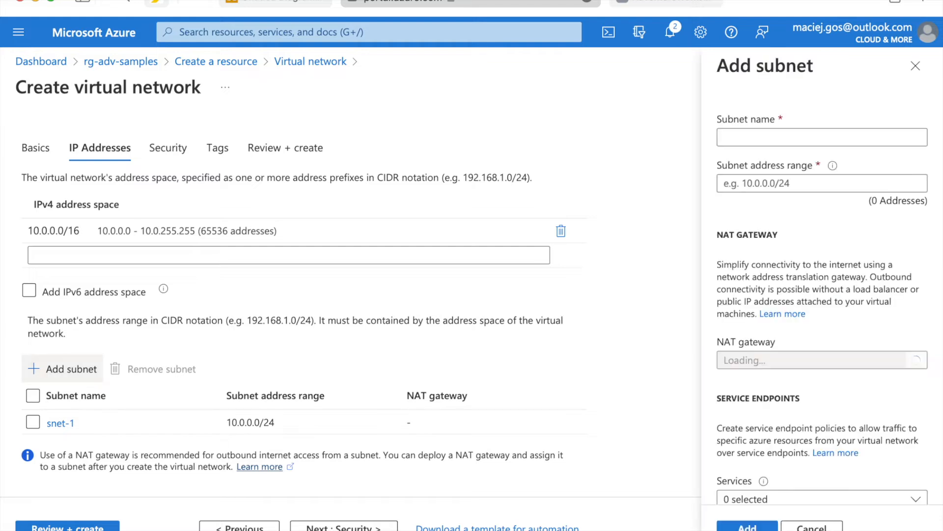
pyautogui.moveTo(833, 165)
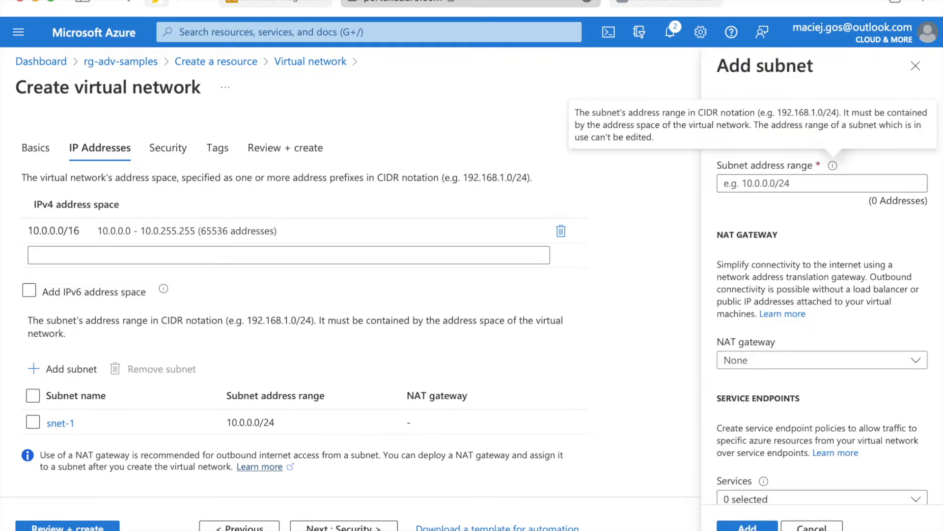
pyautogui.press('Tab')
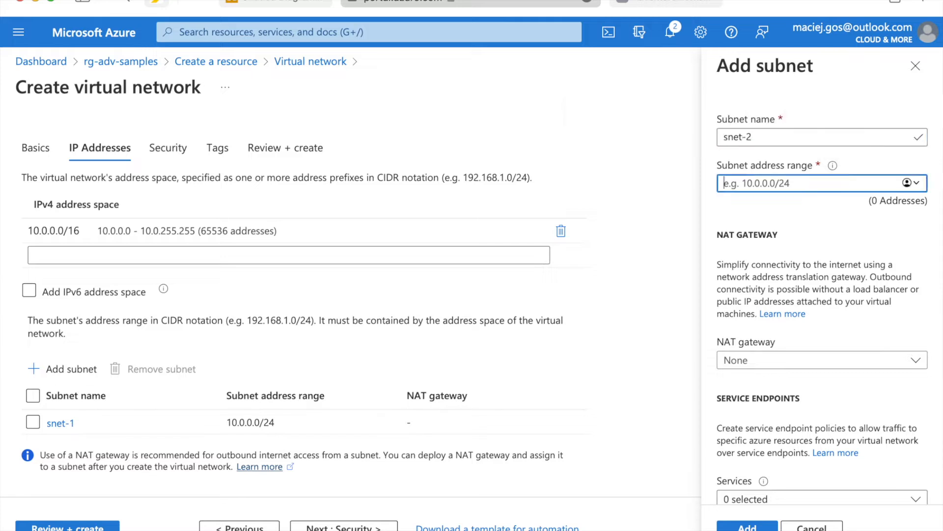
pyautogui.write('10.0.1.0')
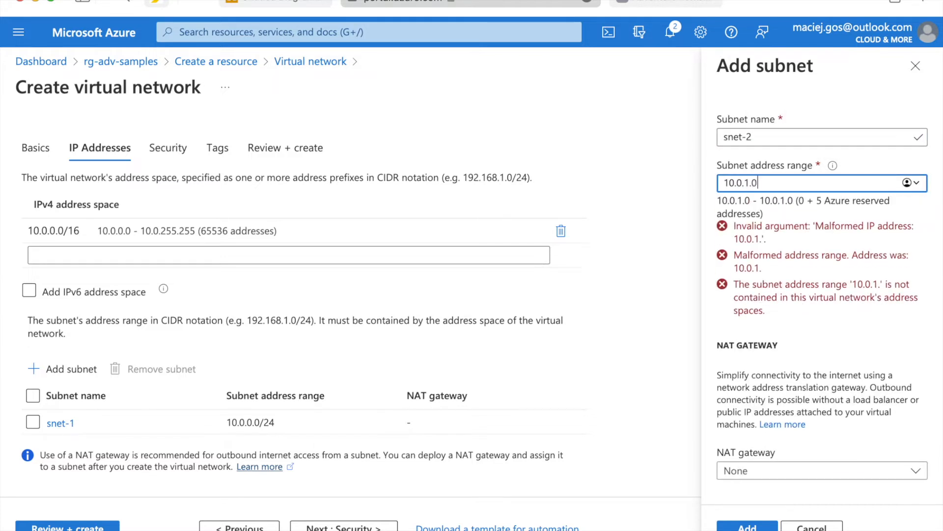
pyautogui.write('/24')
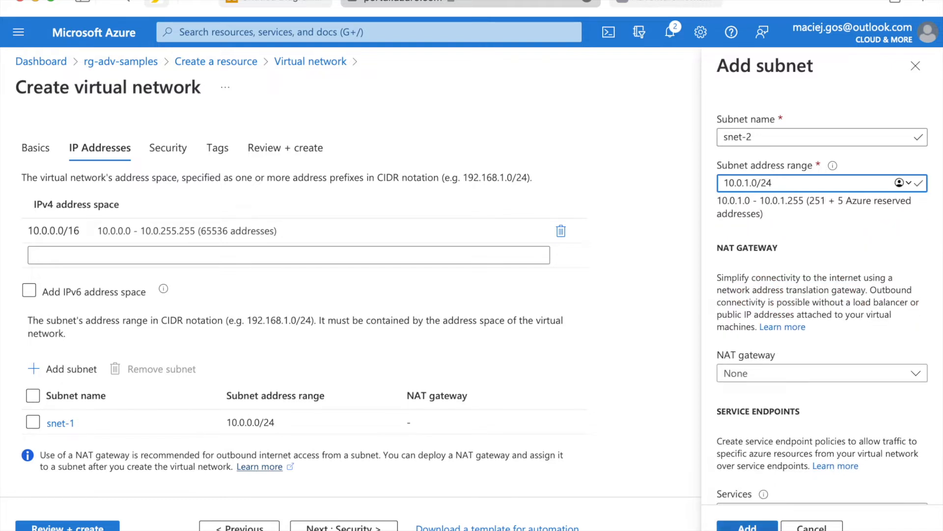
pyautogui.scroll(-2, 822, 305)
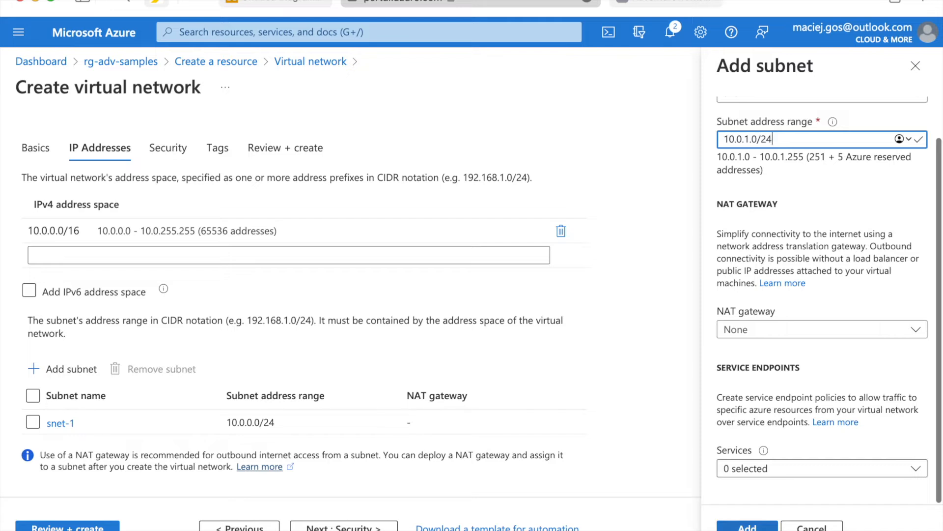
pyautogui.click(747, 527)
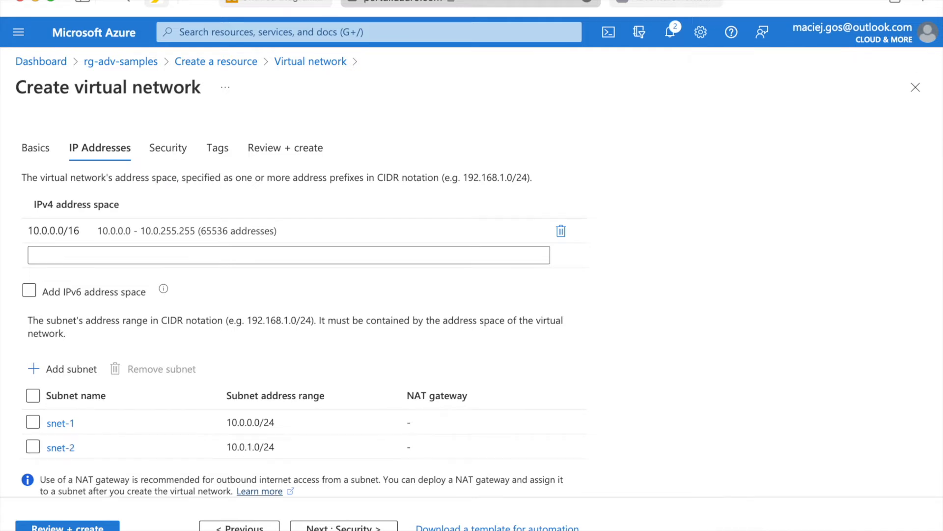
# - Keep the default security options, then review the vnet configuration and create the virtual network
pyautogui.click(344, 526)
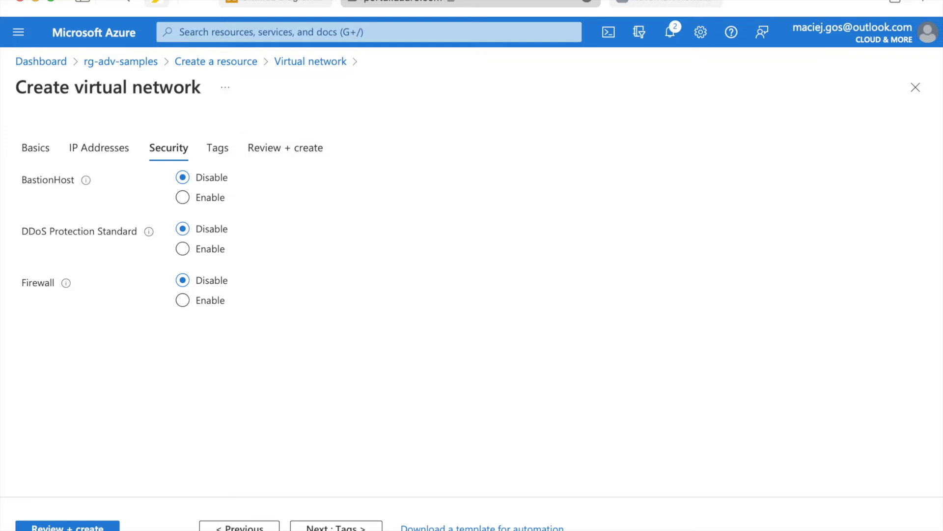
pyautogui.click(67, 527)
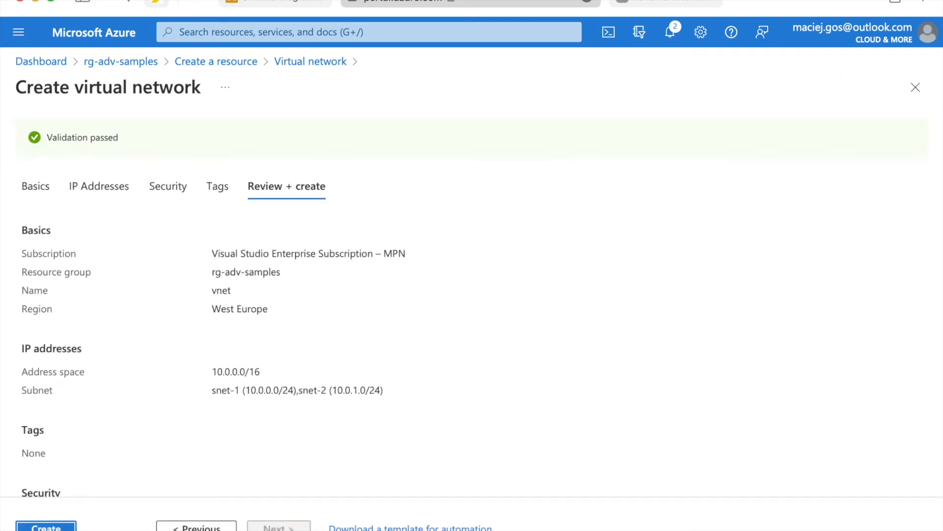
pyautogui.click(67, 527)
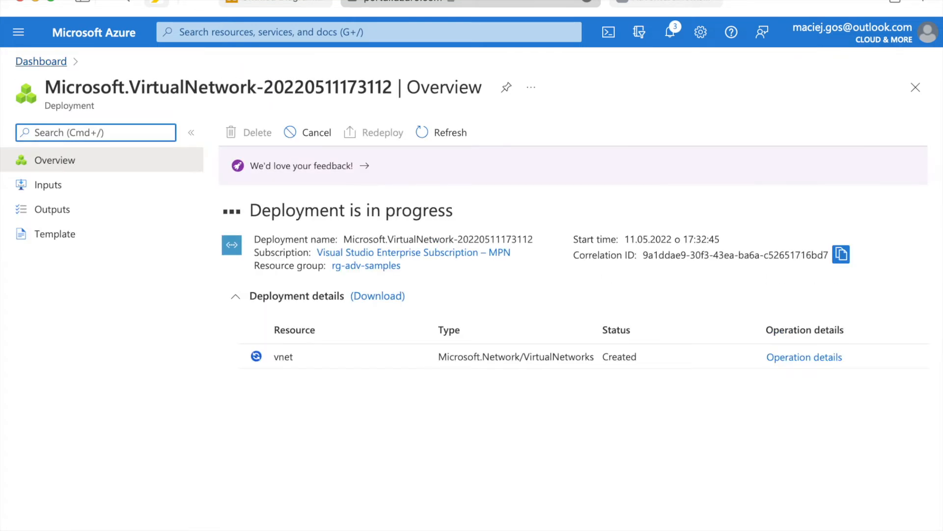
# - Return to the rg-adv-samples resource group from the dashboard and collapse its side menu and Essentials section
pyautogui.click(56, 63)
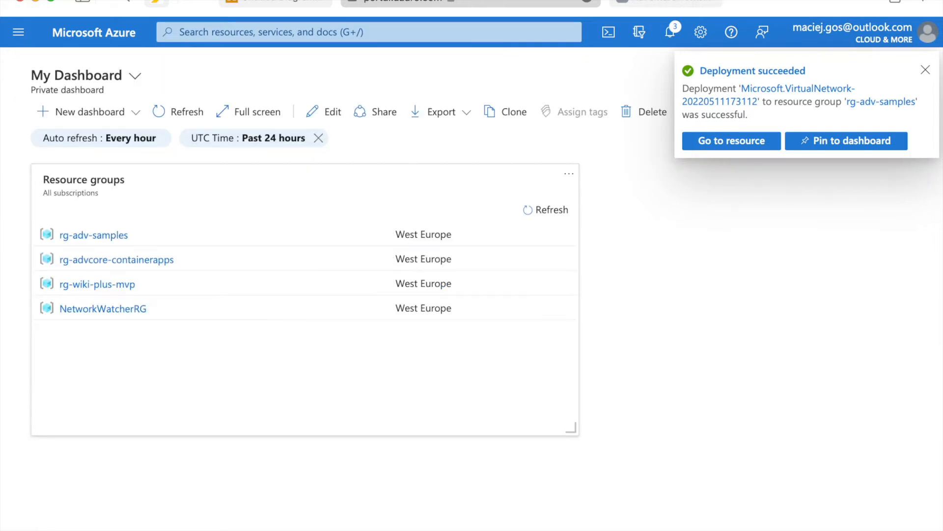
pyautogui.click(93, 236)
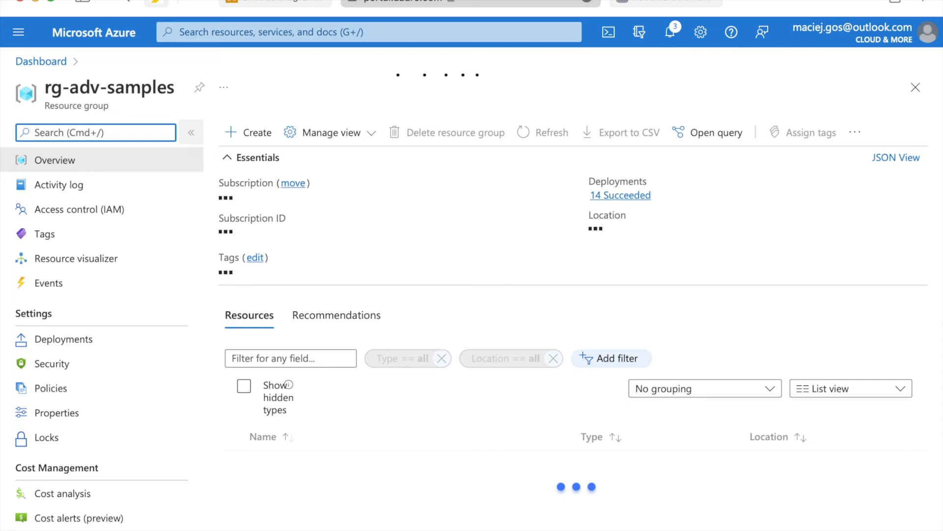
pyautogui.click(191, 132)
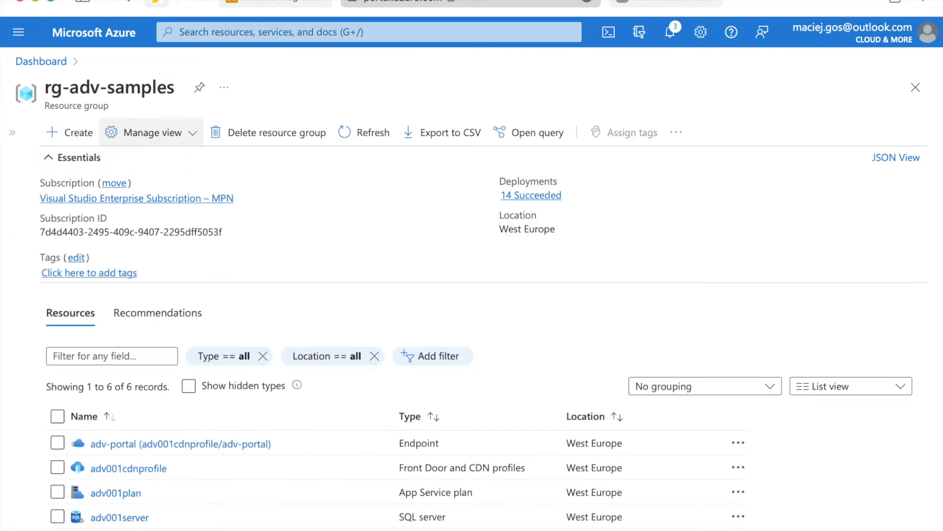
pyautogui.click(78, 157)
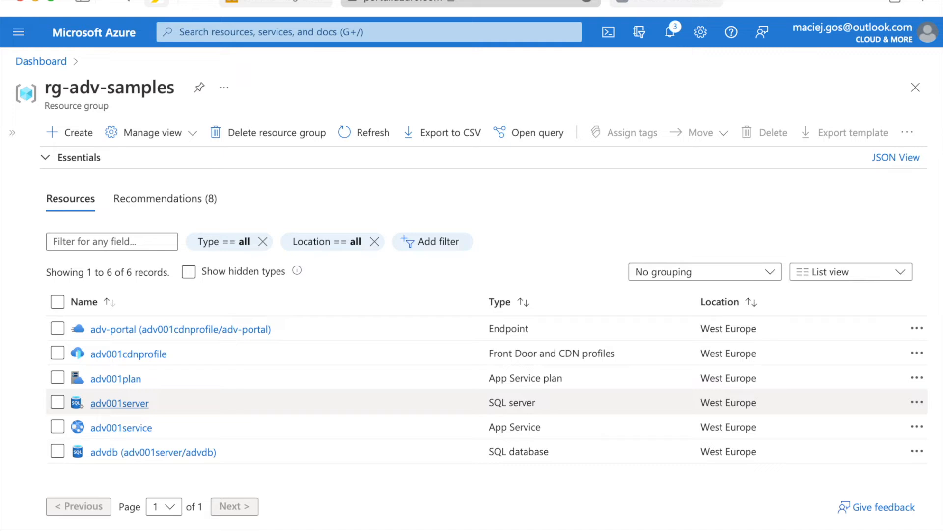
# - Open the Networking settings of the SQL server adv001server and bring the public access virtual network rules into view
pyautogui.click(120, 403)
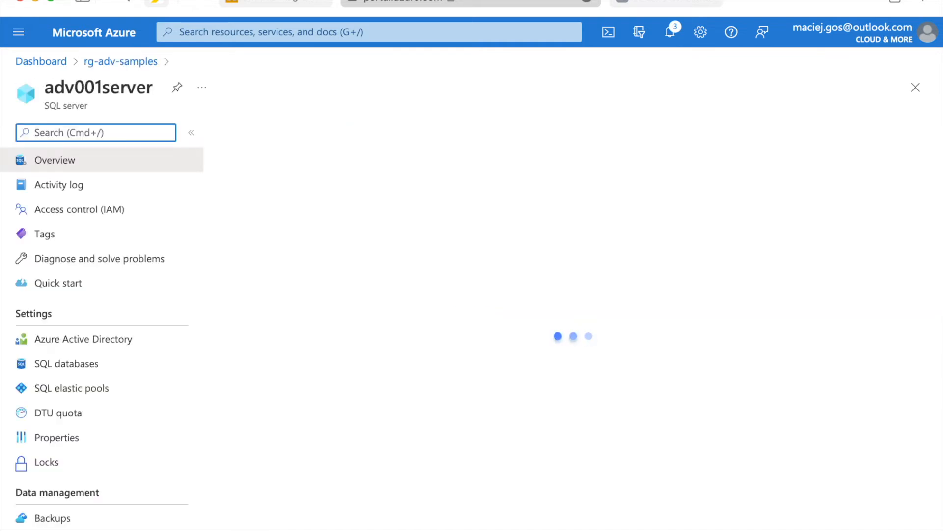
pyautogui.scroll(-5, 74, 339)
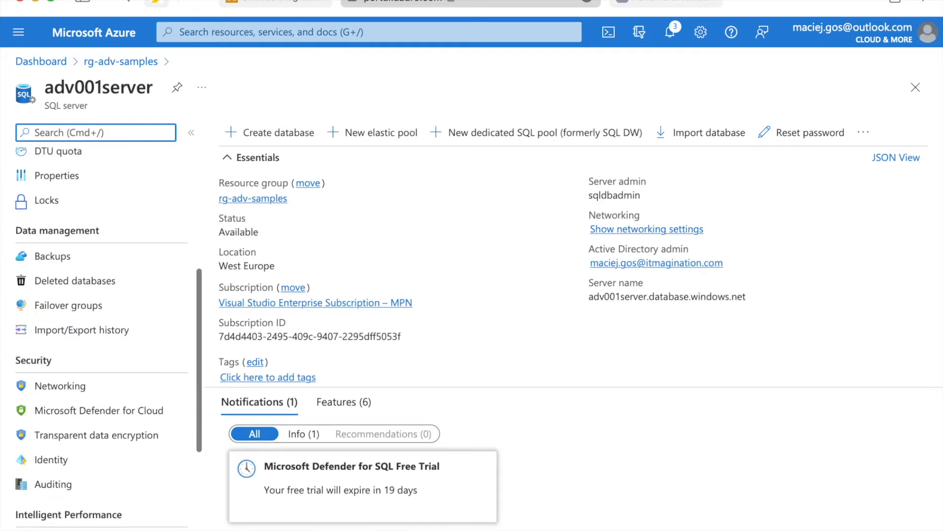
pyautogui.scroll(-2, 74, 339)
pyautogui.click(60, 319)
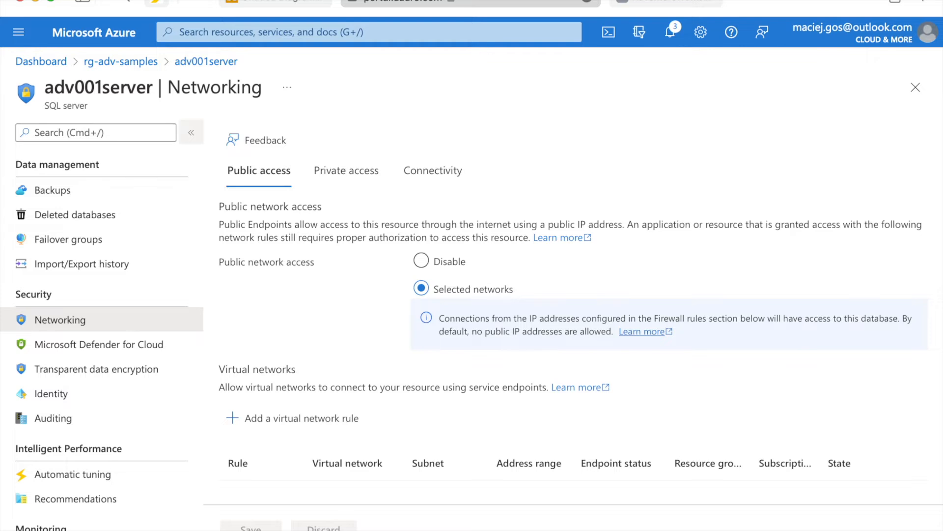
pyautogui.click(191, 132)
pyautogui.scroll(-2, 484, 314)
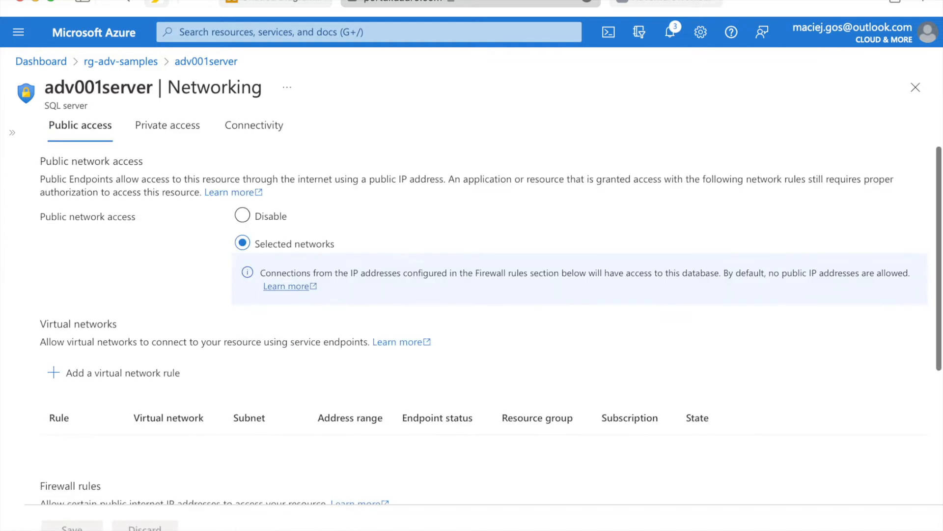
# - Disable public network access for the SQL server adv001server and save the change
pyautogui.scroll(-1, 484, 314)
pyautogui.click(242, 194)
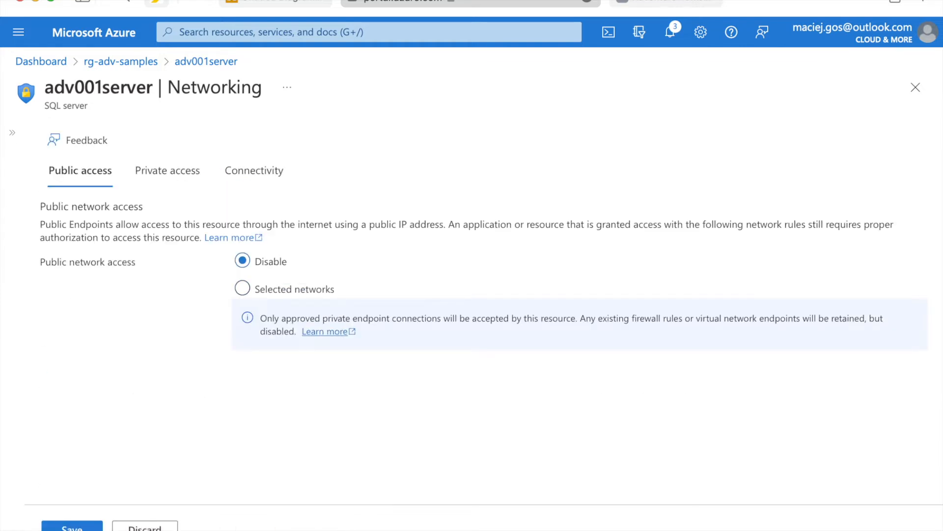
pyautogui.click(72, 527)
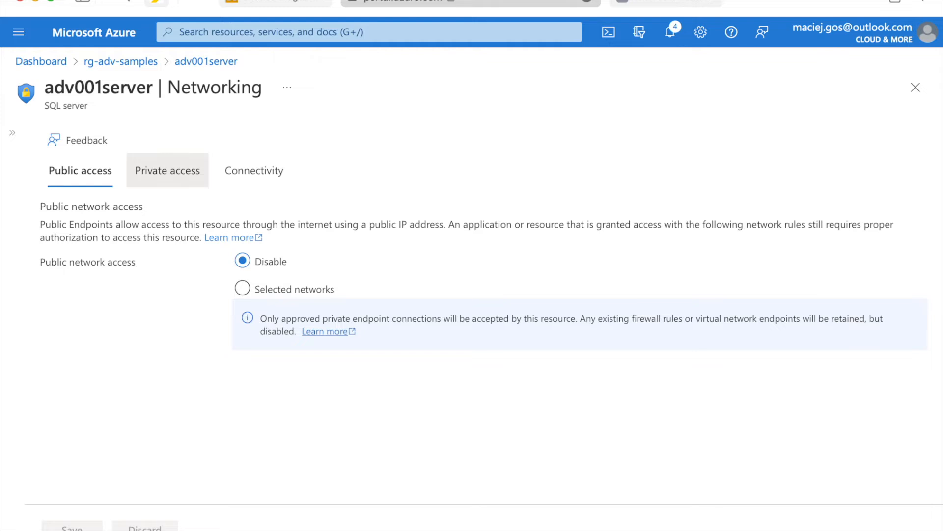
# - Start a private endpoint from the server's private access settings in rg-adv-samples and set its region to West Europe
pyautogui.click(167, 170)
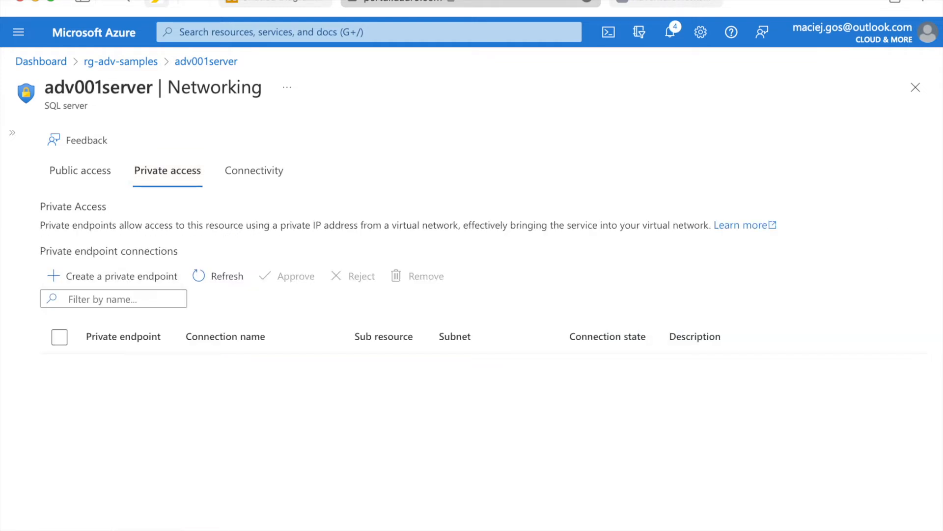
pyautogui.click(112, 276)
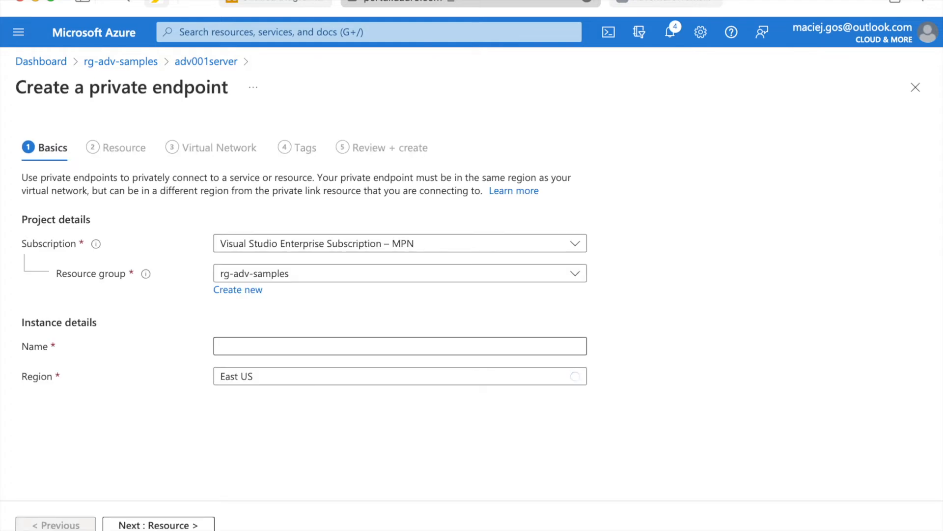
pyautogui.click(400, 376)
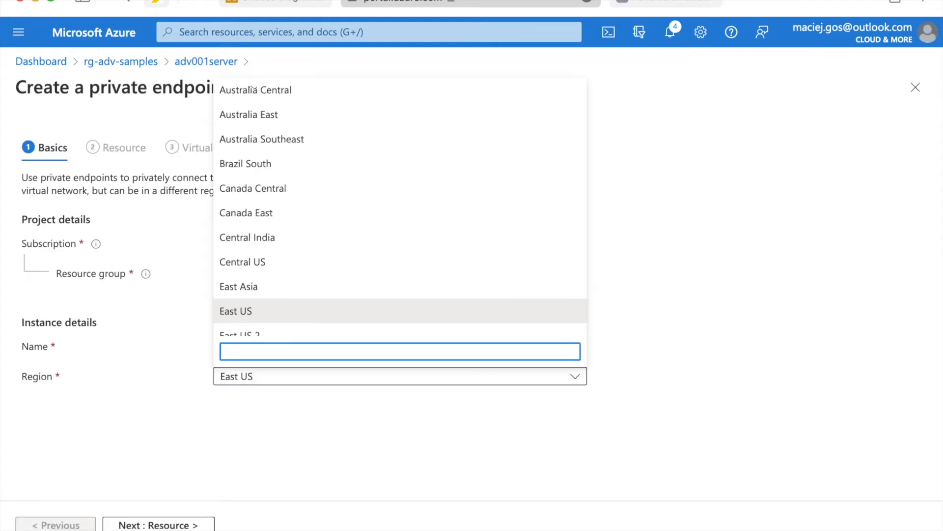
pyautogui.write('wes')
pyautogui.press('Up')
pyautogui.press('Up')
pyautogui.press('Up')
pyautogui.press('Up')
pyautogui.press('Up')
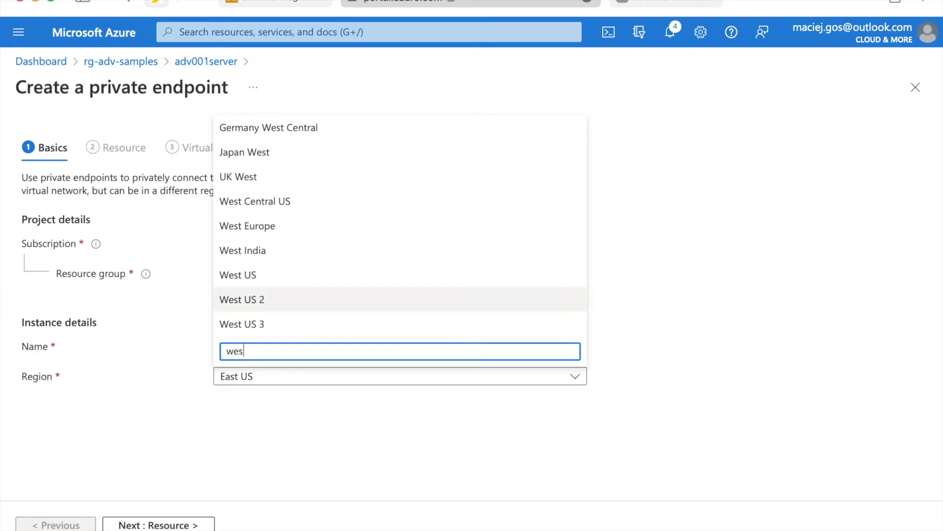
pyautogui.press('Return')
# - Name the private endpoint azuresql-endpoint
pyautogui.click(400, 346)
pyautogui.write('sql-en')
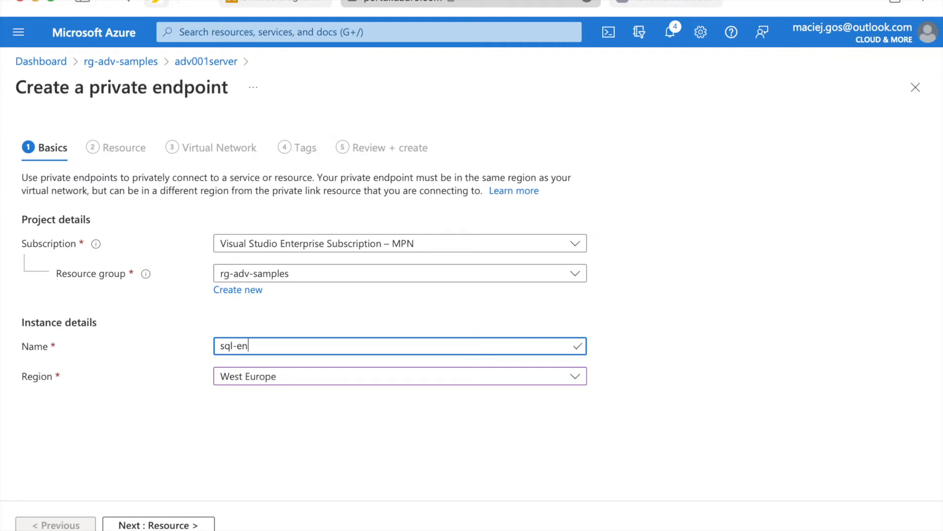
pyautogui.press('BackSpace')
pyautogui.press('BackSpace')
pyautogui.press('BackSpace')
pyautogui.press('BackSpace')
pyautogui.write('l-endp')
pyautogui.write('oint')
pyautogui.write('azure')
pyautogui.press('Tab')
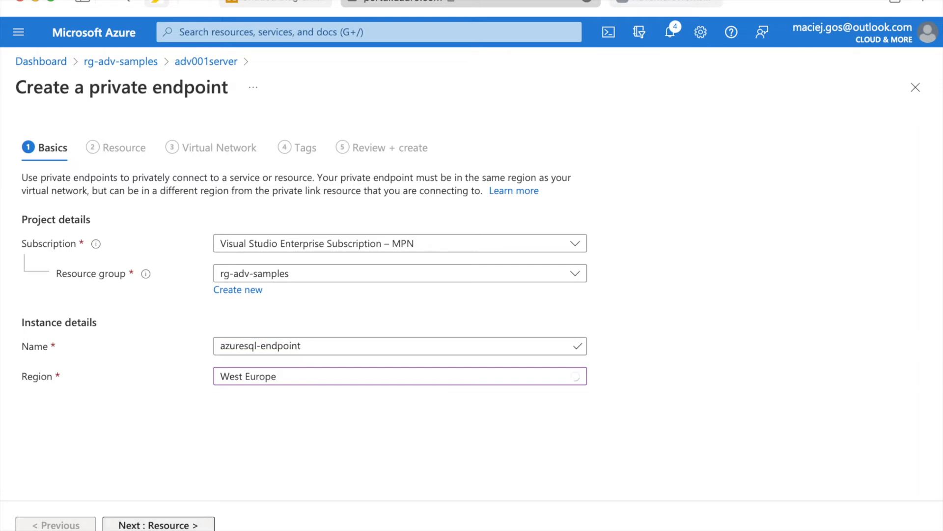
# - Target the sqlServer sub-resource, place the endpoint in vnet/snet-2 with private DNS zone integration, skip tags, and create it
pyautogui.click(158, 525)
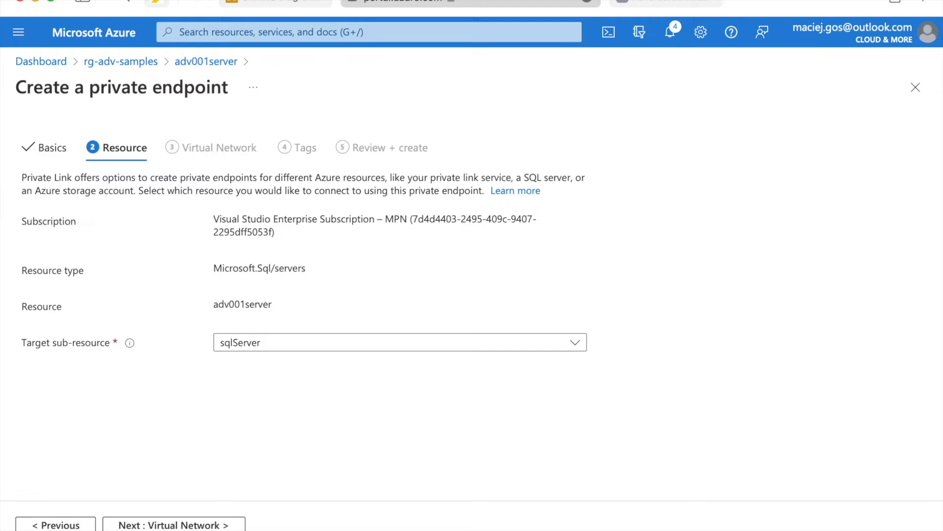
pyautogui.click(174, 524)
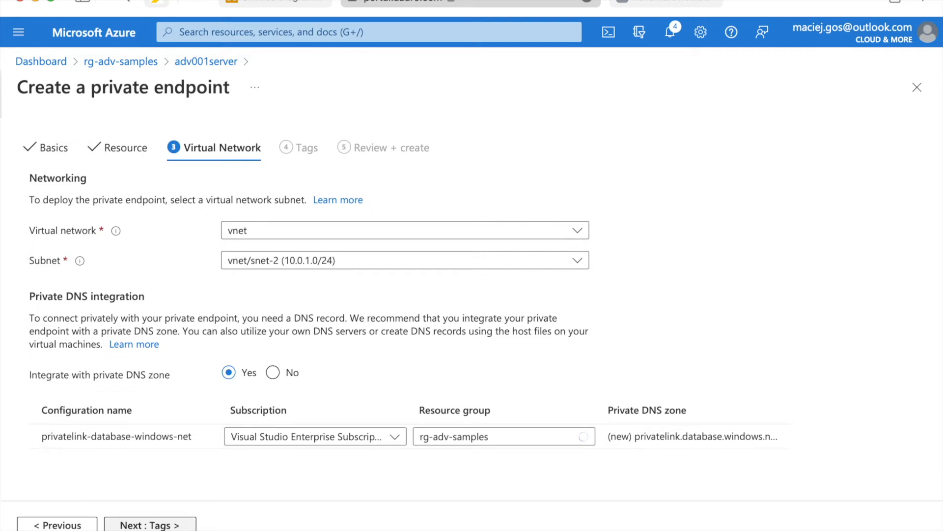
pyautogui.click(150, 524)
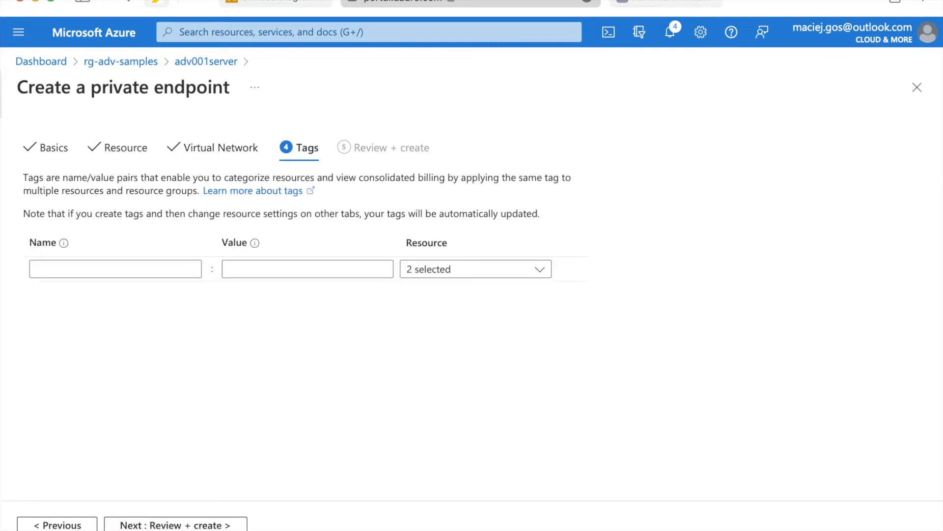
pyautogui.click(149, 525)
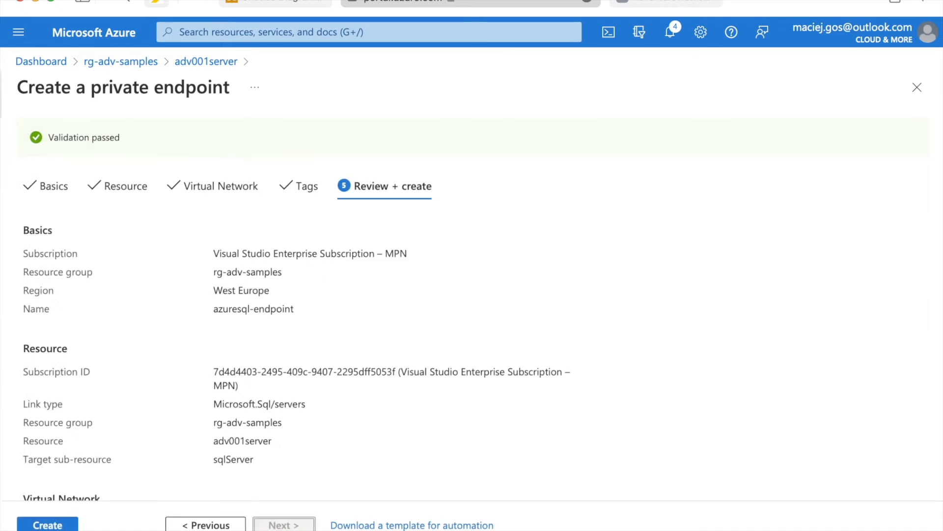
pyautogui.click(48, 525)
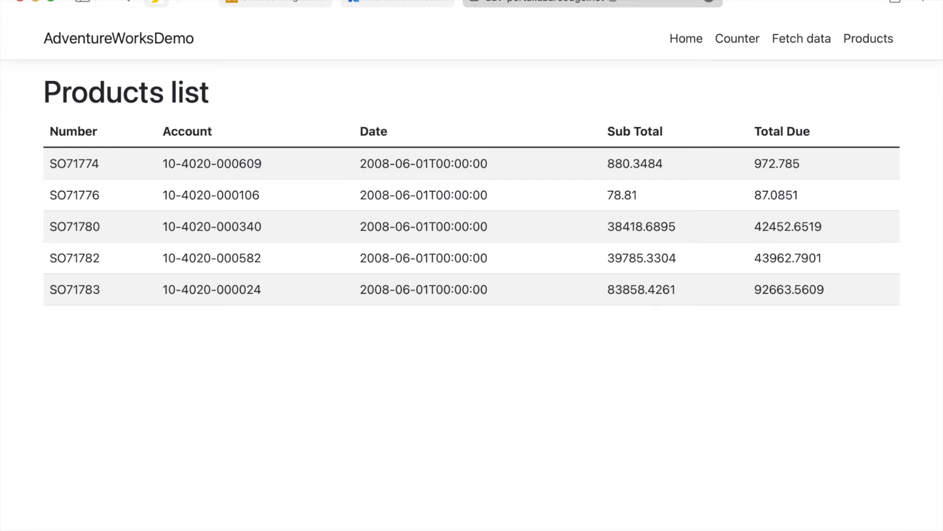
# - On the AdventureWorksDemo Products page, open the browser's network inspector and show only XHR/Fetch requests
pyautogui.press('super+alt+c')
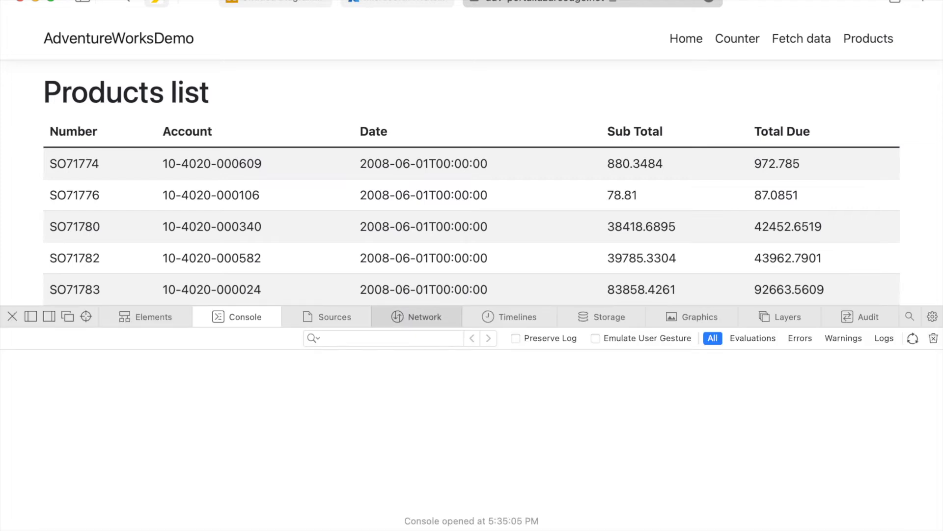
pyautogui.click(418, 317)
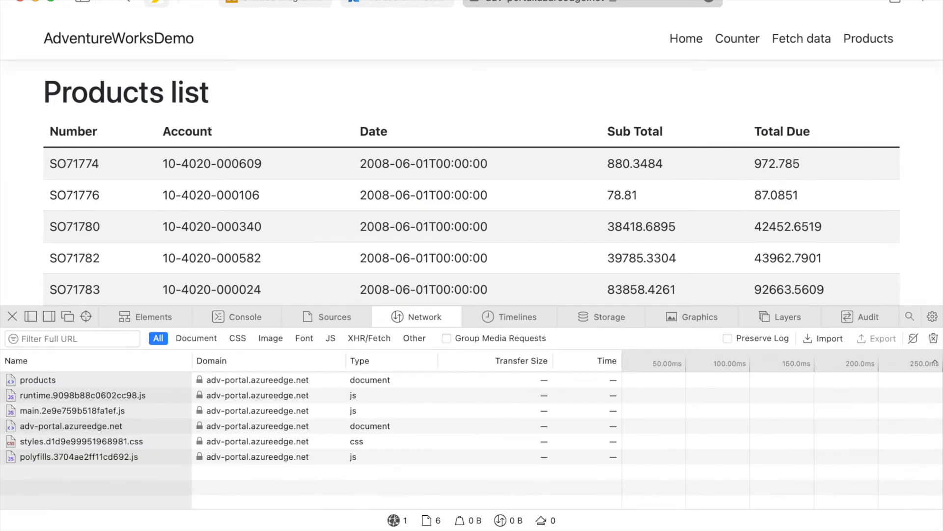
pyautogui.click(369, 338)
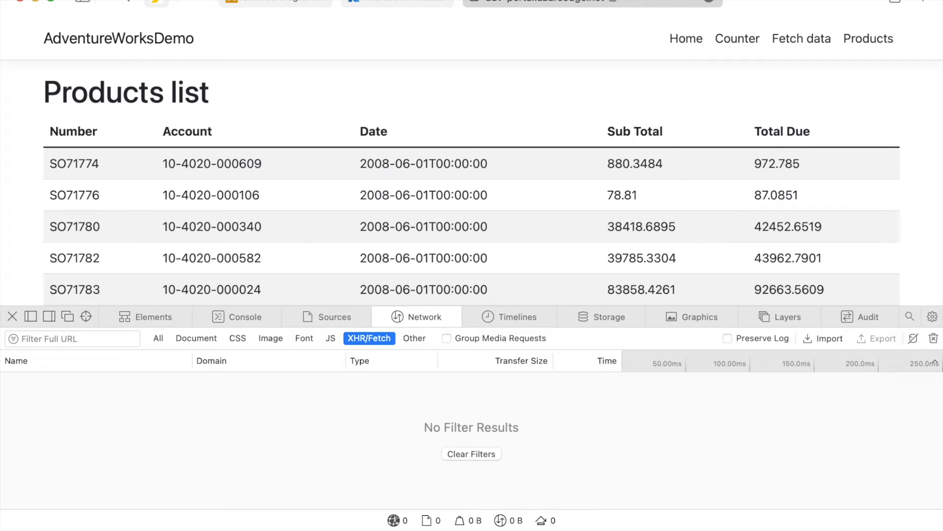
# - Revisit the Home, Fetch data and Products pages, then reload the Products list to examine its API requests
pyautogui.click(685, 38)
pyautogui.click(868, 39)
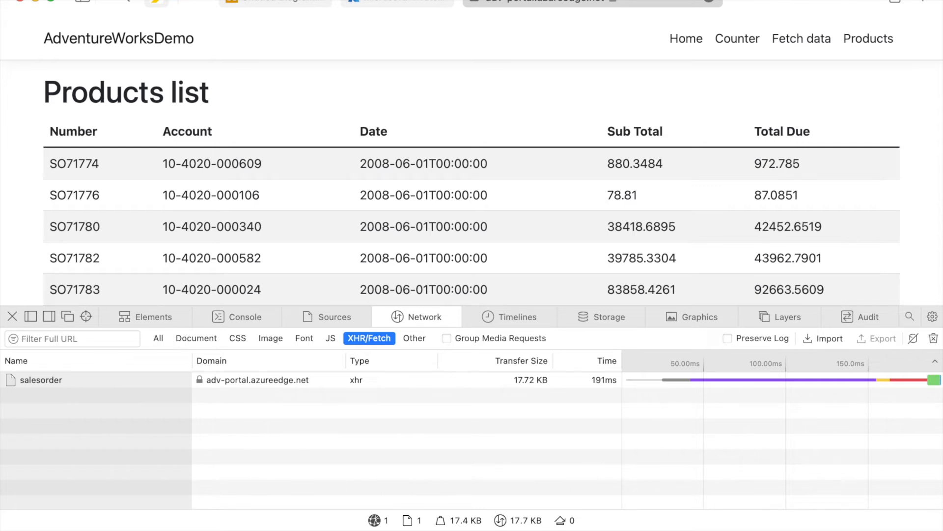
pyautogui.click(801, 39)
pyautogui.click(868, 39)
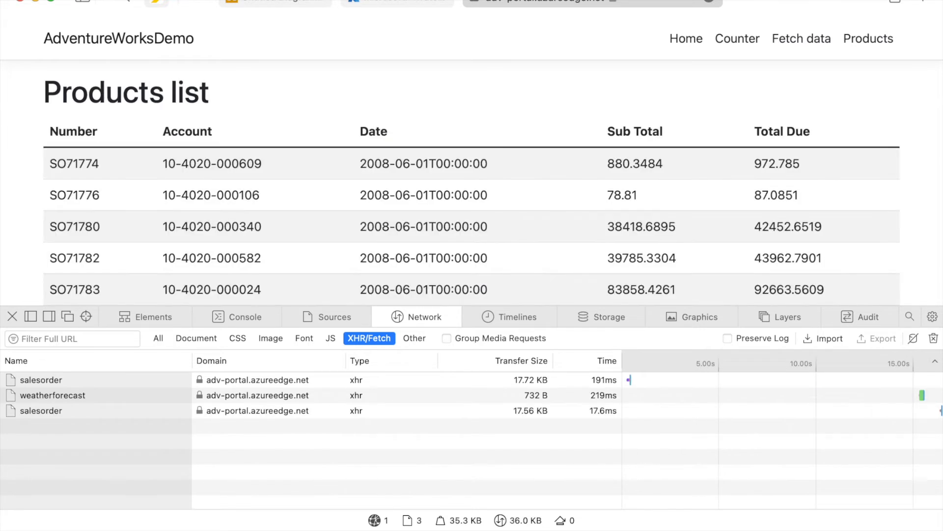
pyautogui.press('super+r')
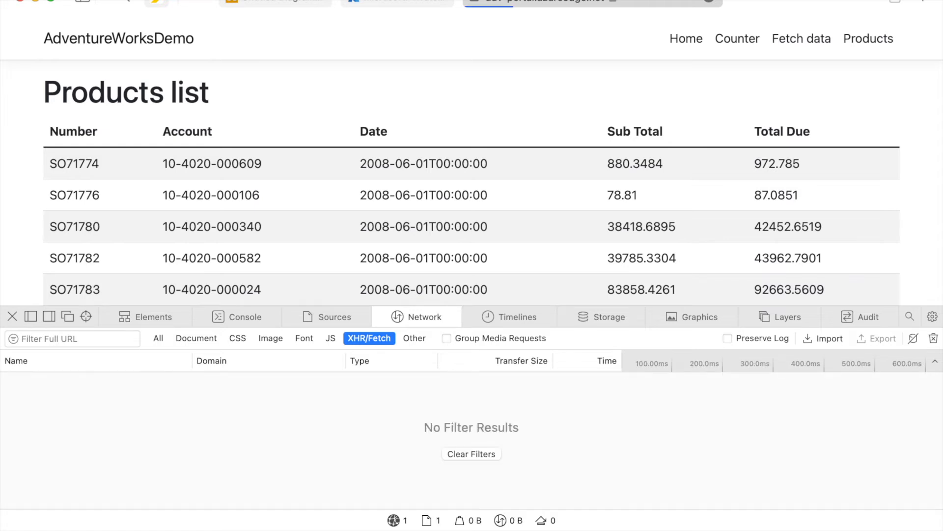
pyautogui.press('super+r')
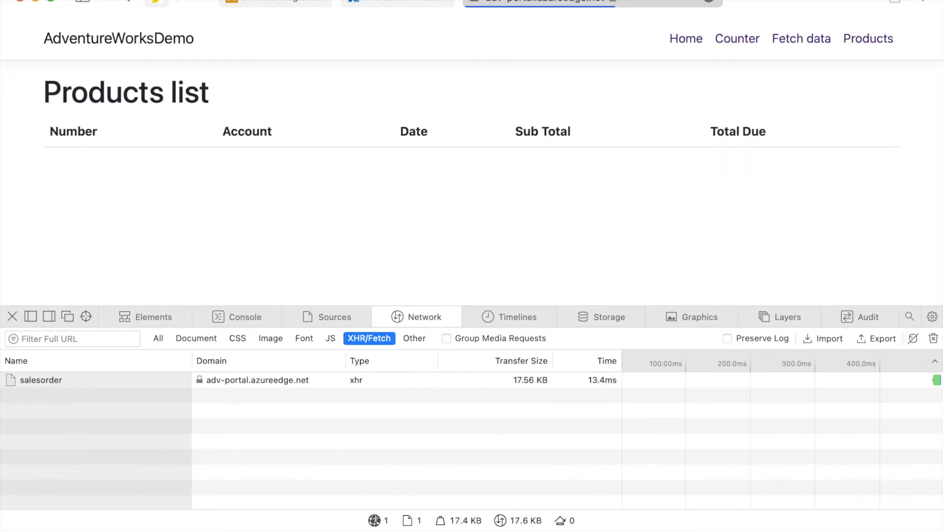
# - Check the private endpoint deployment's progress in the Azure portal, then return to the Products list and reload it
pyautogui.click(397, 2)
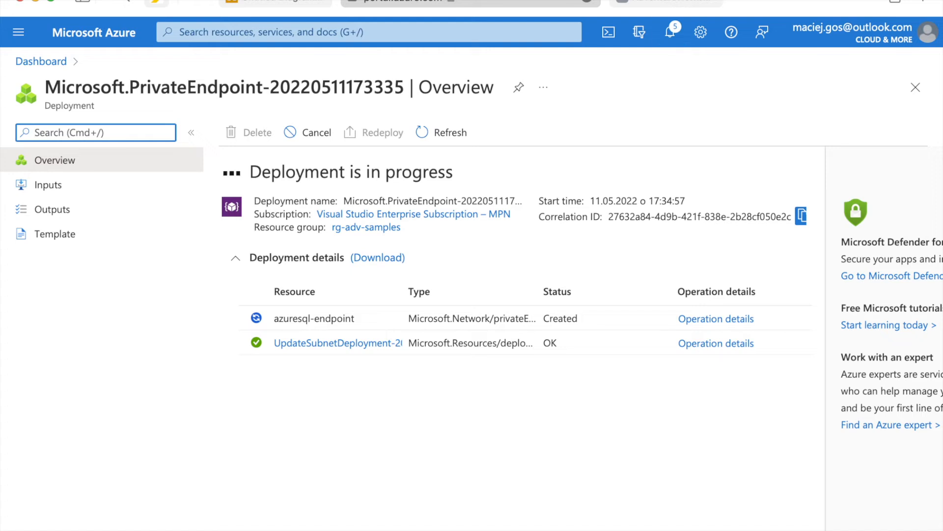
pyautogui.click(666, 2)
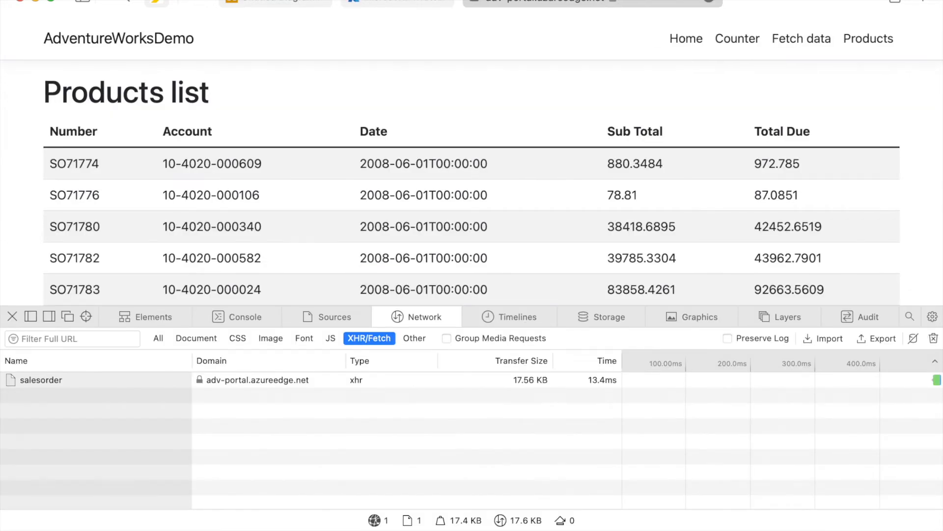
pyautogui.press('super+r')
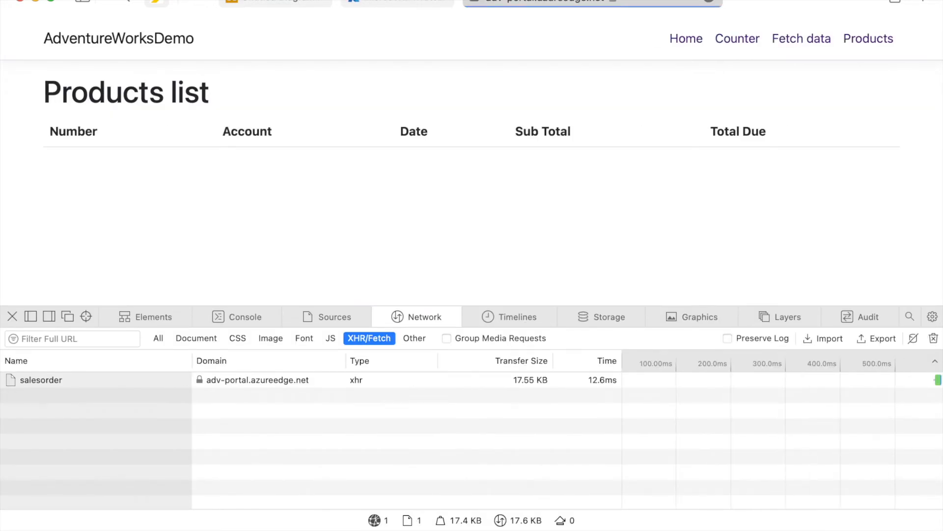
# - Return to the rg-adv-samples resource group in the Azure portal and collapse its side menu and Essentials section
pyautogui.click(398, 3)
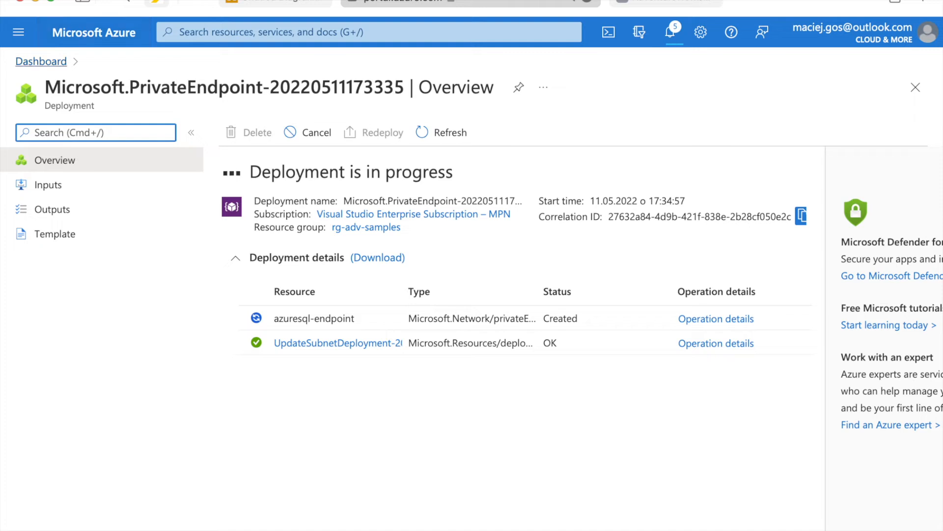
pyautogui.click(41, 61)
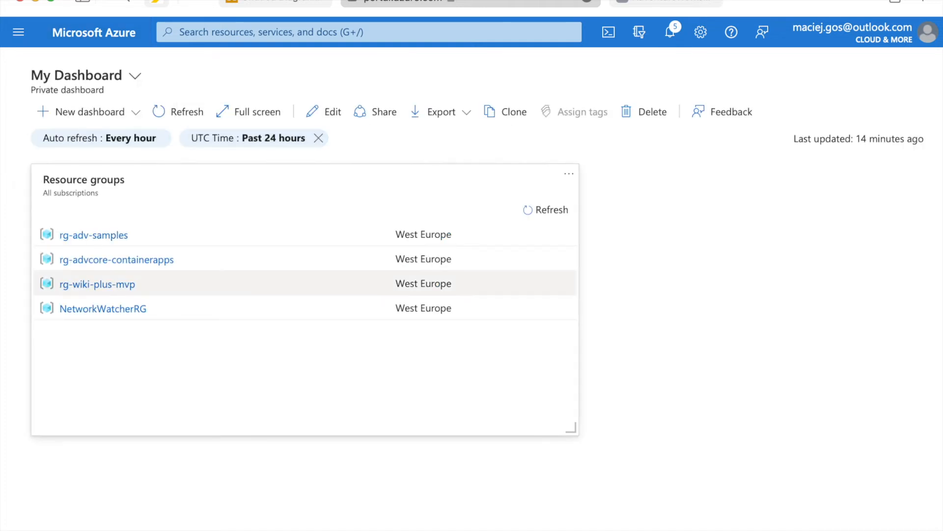
pyautogui.click(91, 234)
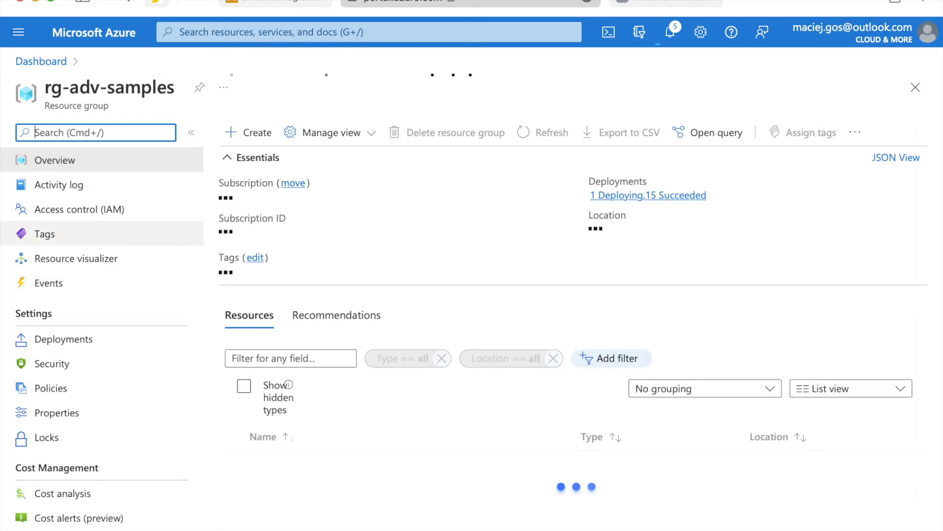
pyautogui.click(191, 133)
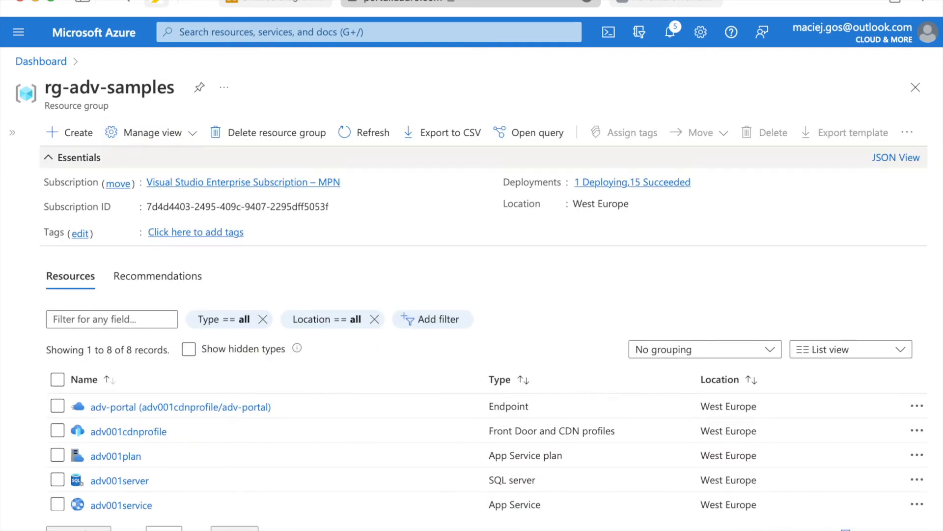
pyautogui.click(79, 157)
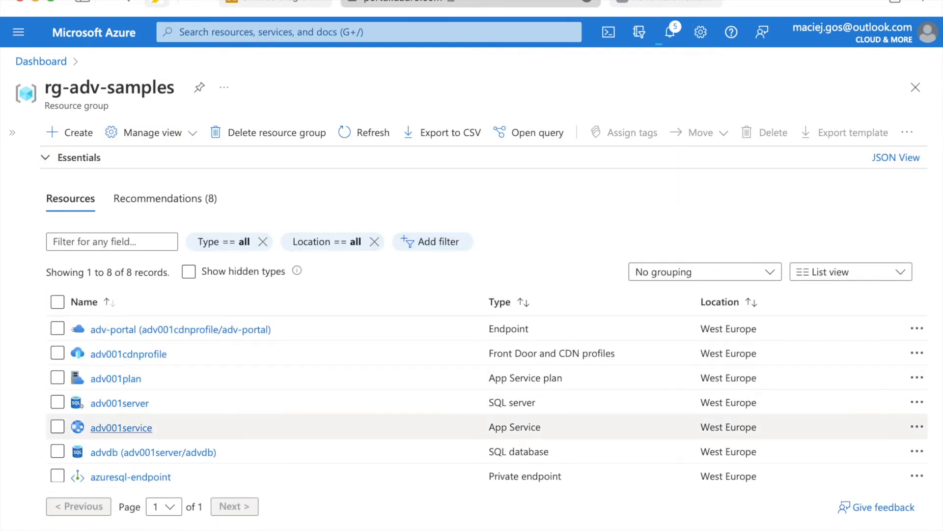
# - Open the App Service adv001service and restart it
pyautogui.click(121, 428)
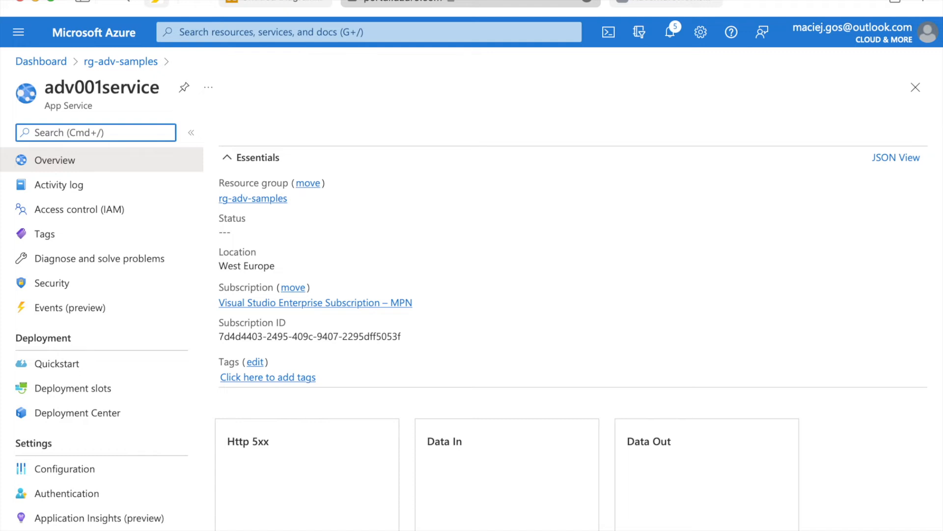
pyautogui.click(417, 132)
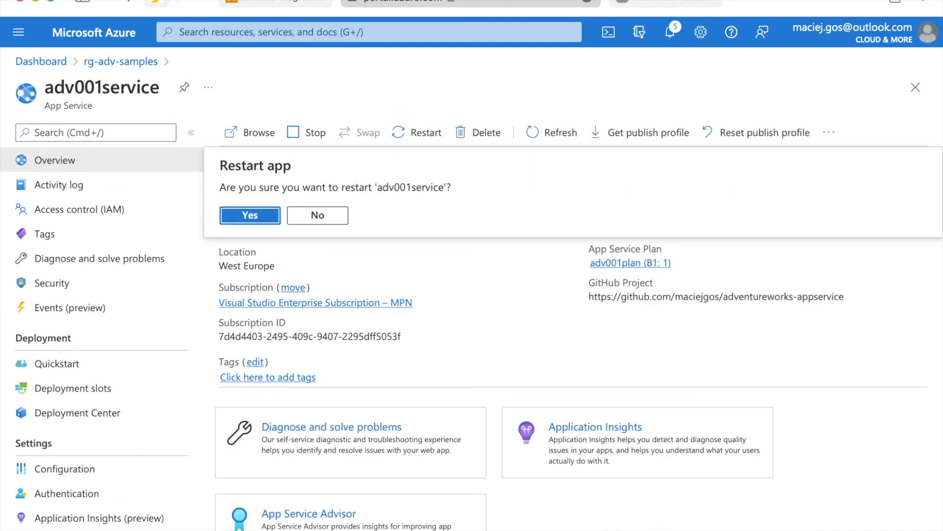
pyautogui.press('Return')
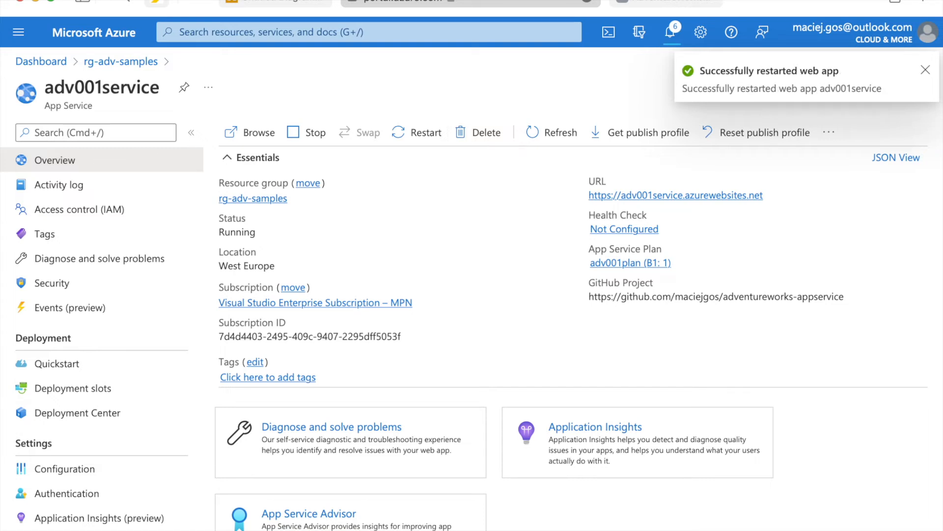
# - Switch back to the AdventureWorksDemo Products page and reload it repeatedly to examine the salesorder request
pyautogui.click(653, 2)
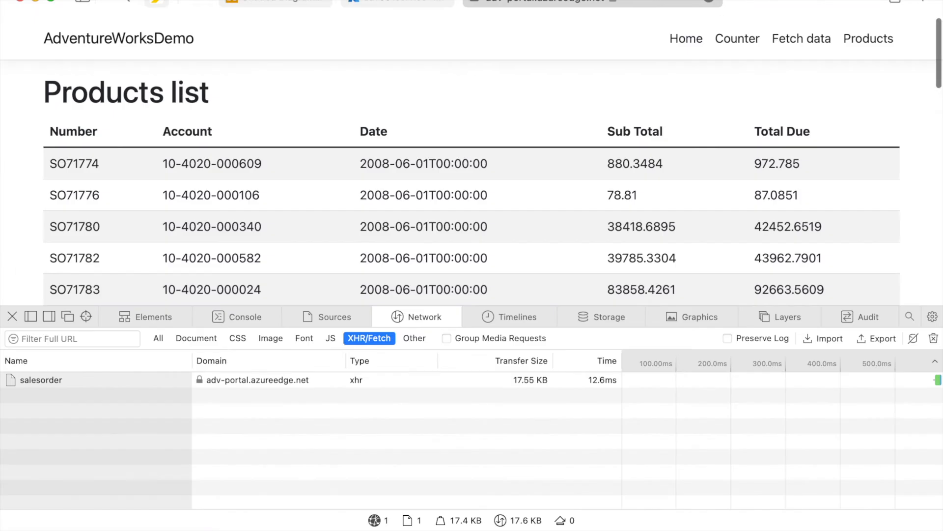
pyautogui.press('super+r')
pyautogui.press('super+r')
pyautogui.press('super+r')
pyautogui.press('super+r')
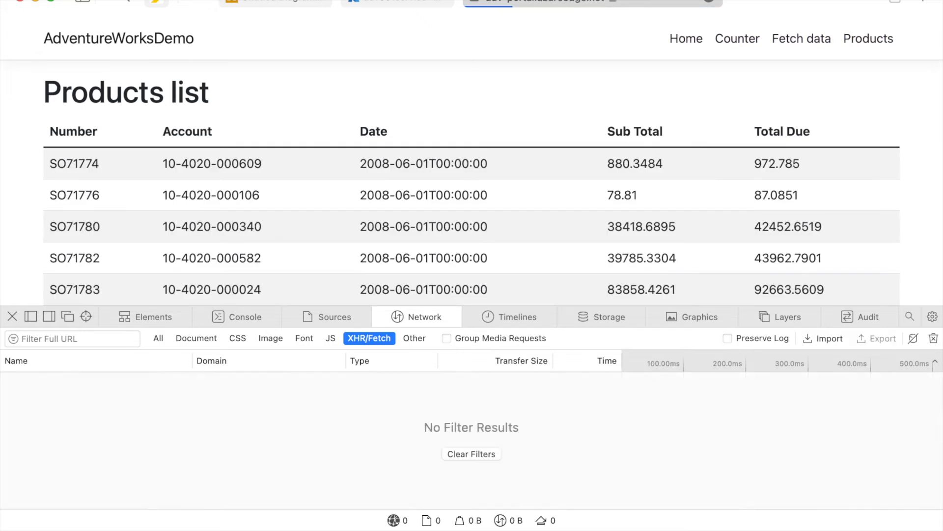
pyautogui.press('super+r')
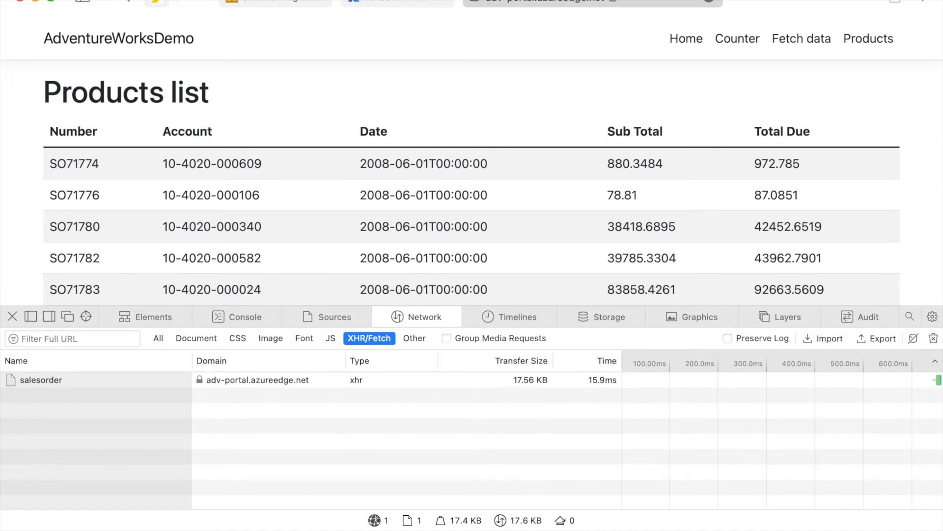
pyautogui.press('super+r')
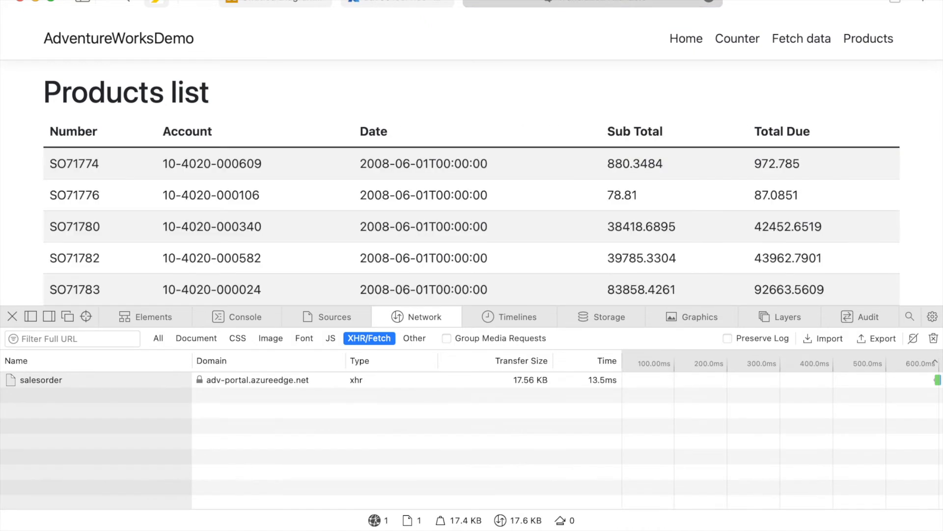
# - Load adv001service's own URL from the Azure portal in the AdventureWorksDemo tab and inspect the salesorder request on its Products page
pyautogui.click(397, 2)
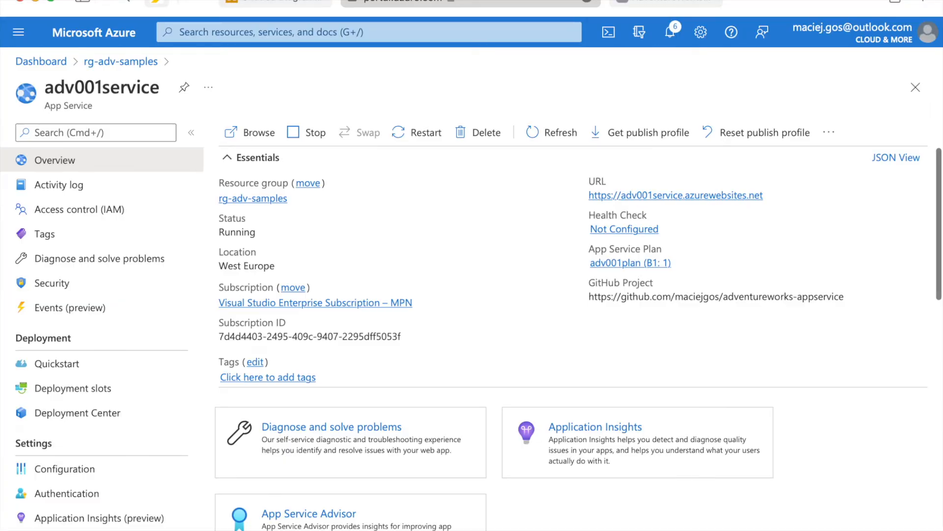
pyautogui.click(773, 195)
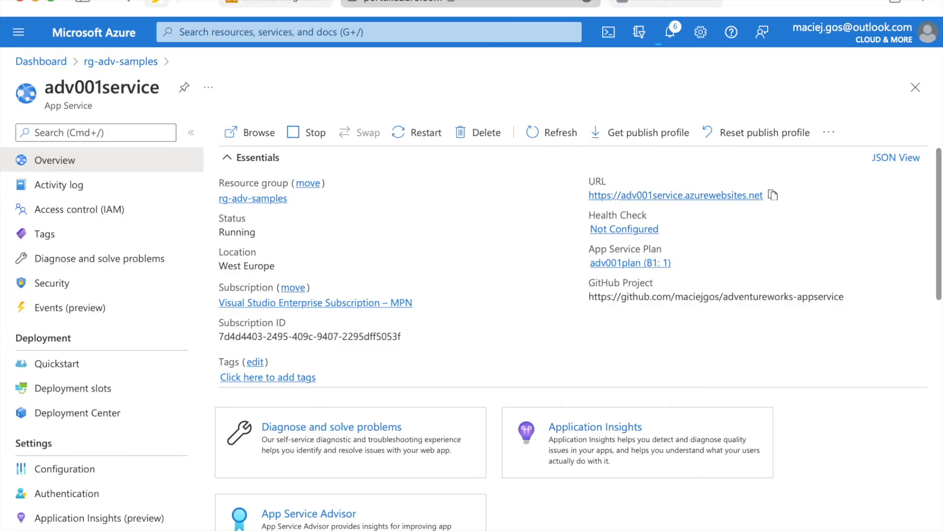
pyautogui.click(666, 3)
pyautogui.click(593, 2)
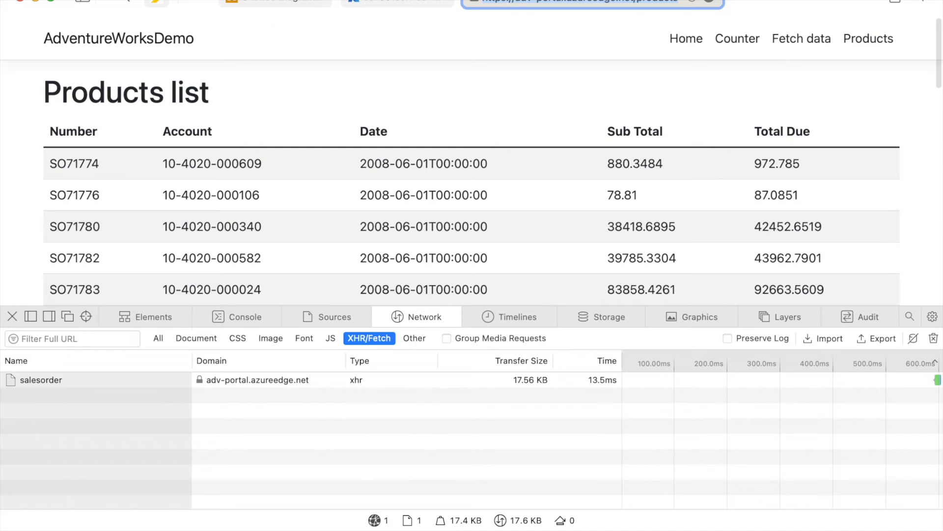
pyautogui.press('super+v')
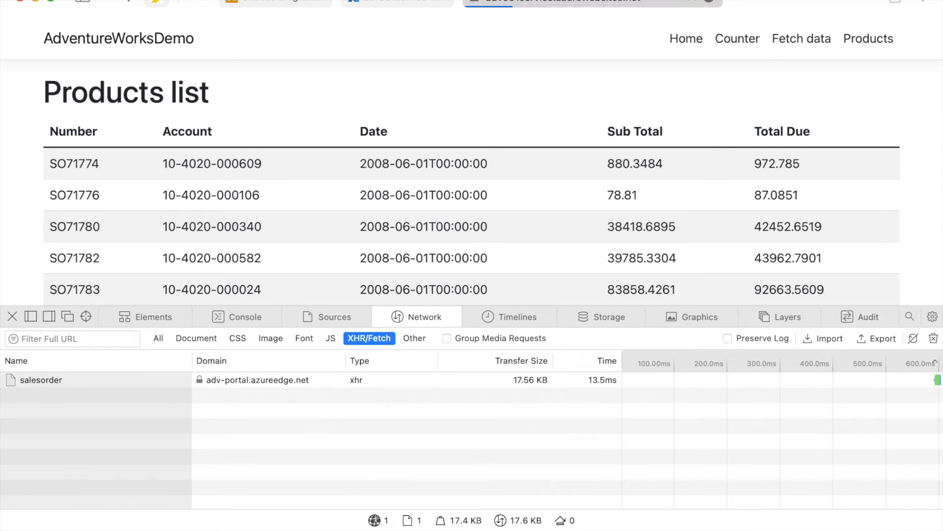
pyautogui.press('Return')
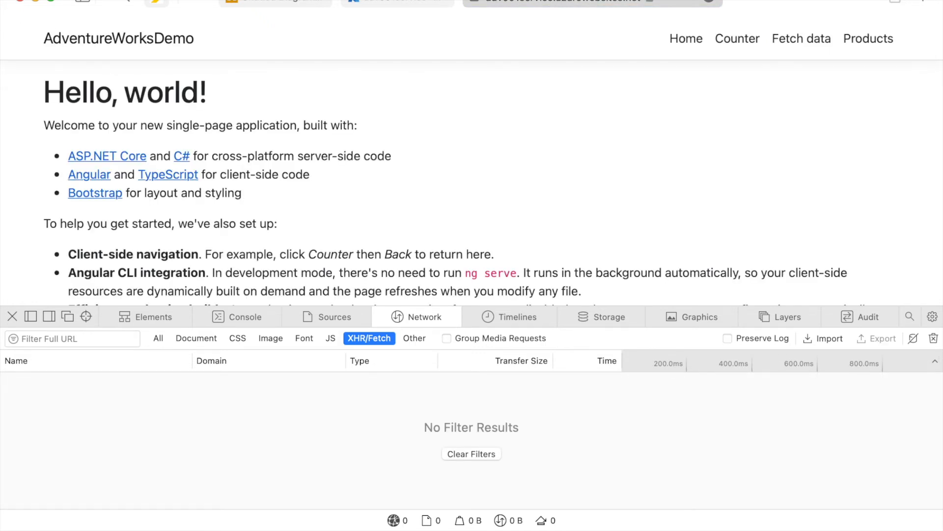
pyautogui.click(868, 39)
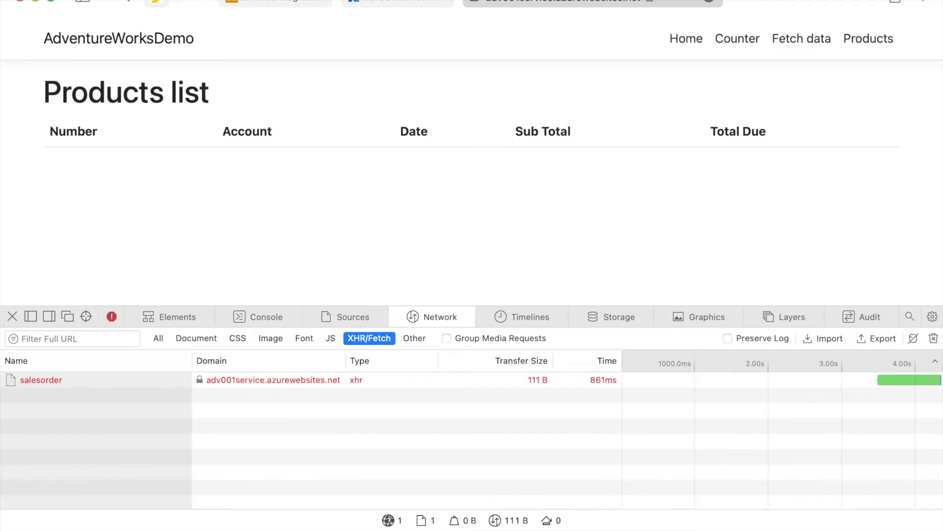
pyautogui.click(42, 379)
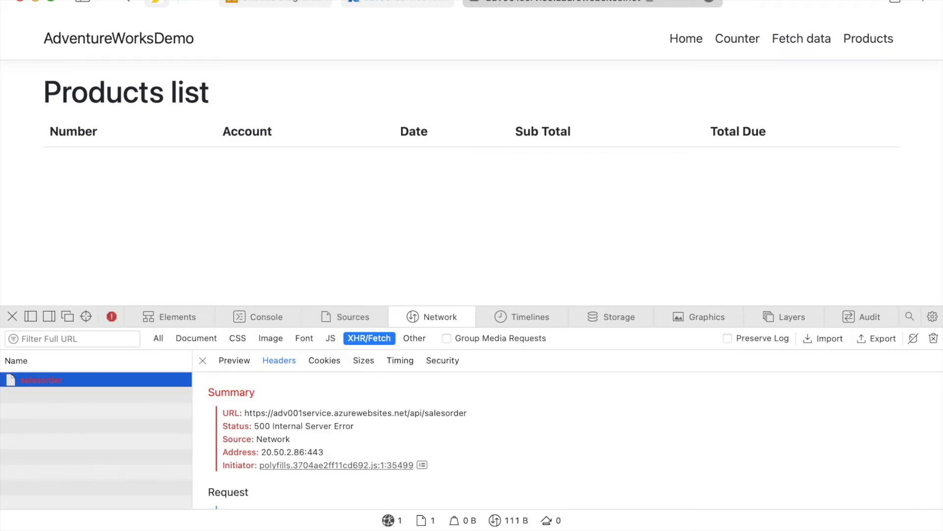
# - Switch to the Azure portal, close the notifications, and check App Service plan adv001plan before returning to adv001service
pyautogui.click(398, 2)
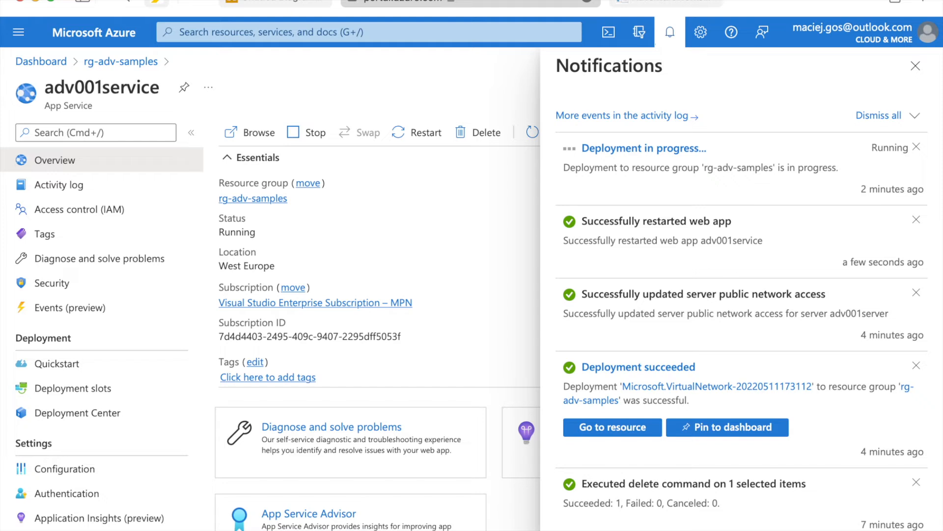
pyautogui.click(915, 65)
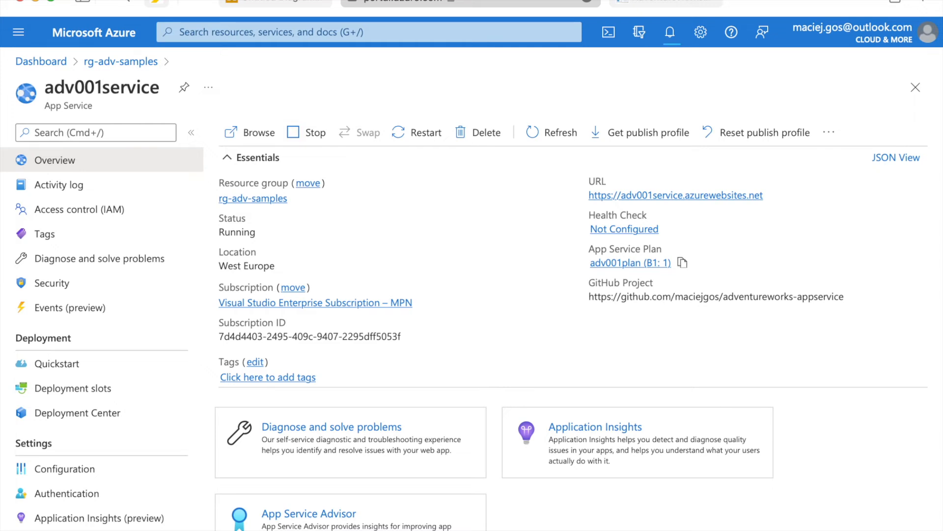
pyautogui.click(631, 263)
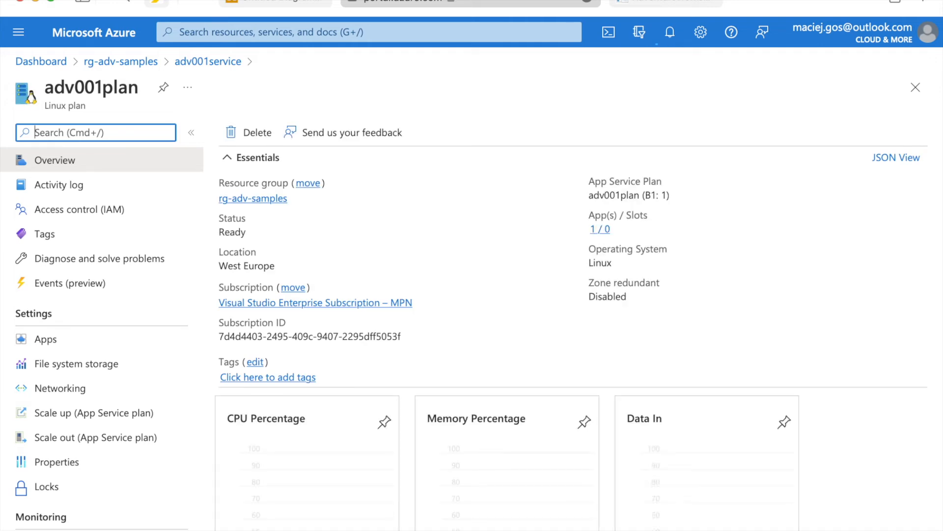
pyautogui.click(208, 62)
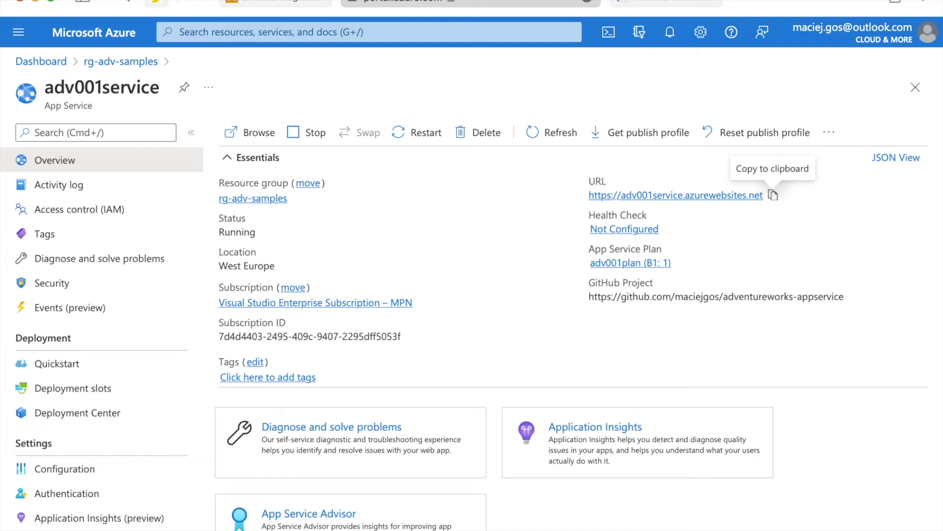
# - Open the VNet integration settings under outbound traffic in adv001service's networking configuration
pyautogui.scroll(-5, 98, 346)
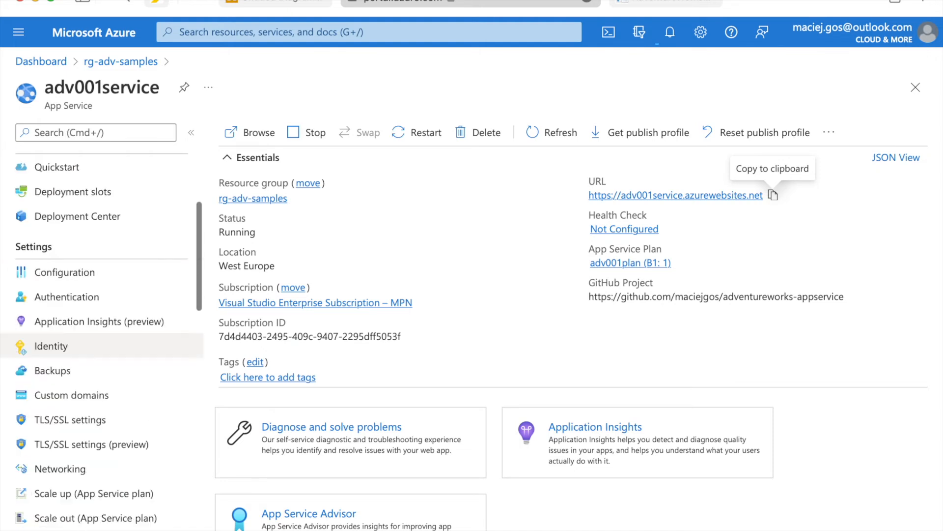
pyautogui.scroll(-2, 99, 346)
pyautogui.click(60, 404)
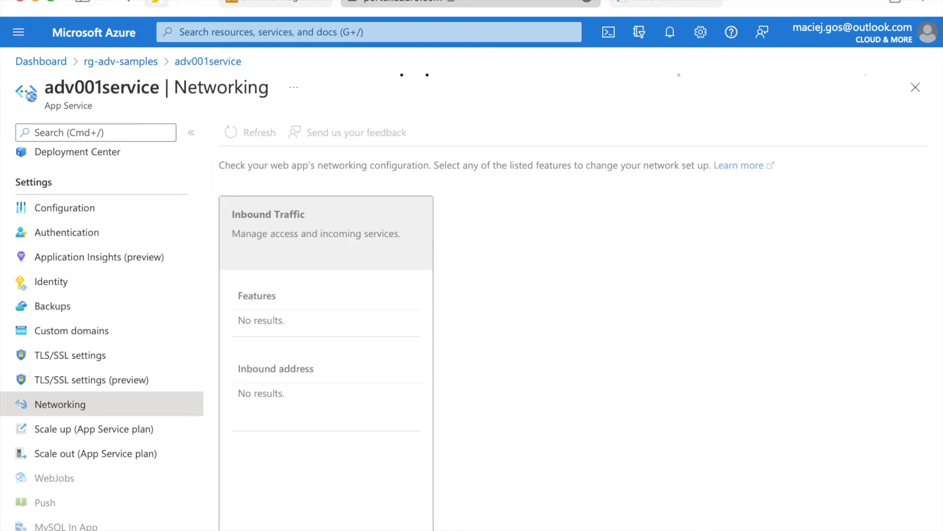
pyautogui.scroll(-2, 326, 319)
pyautogui.scroll(-8, 326, 320)
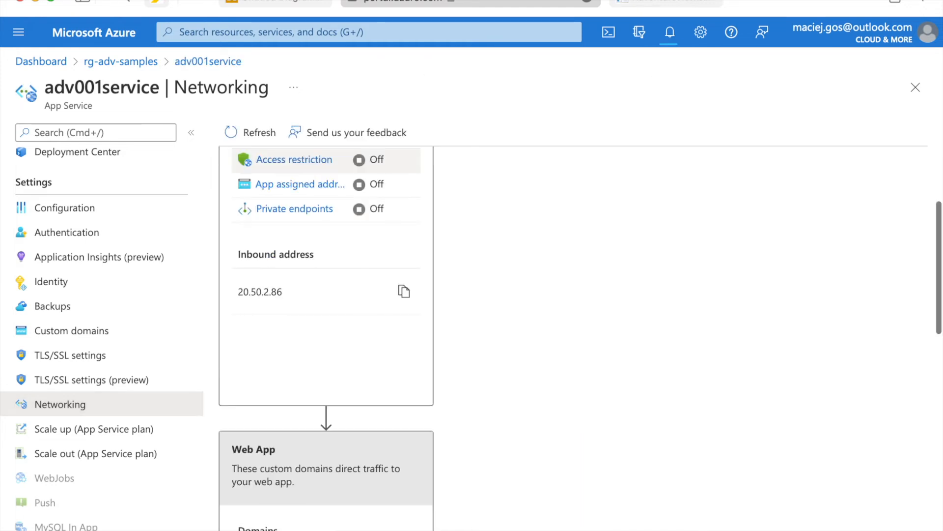
pyautogui.scroll(-3, 326, 319)
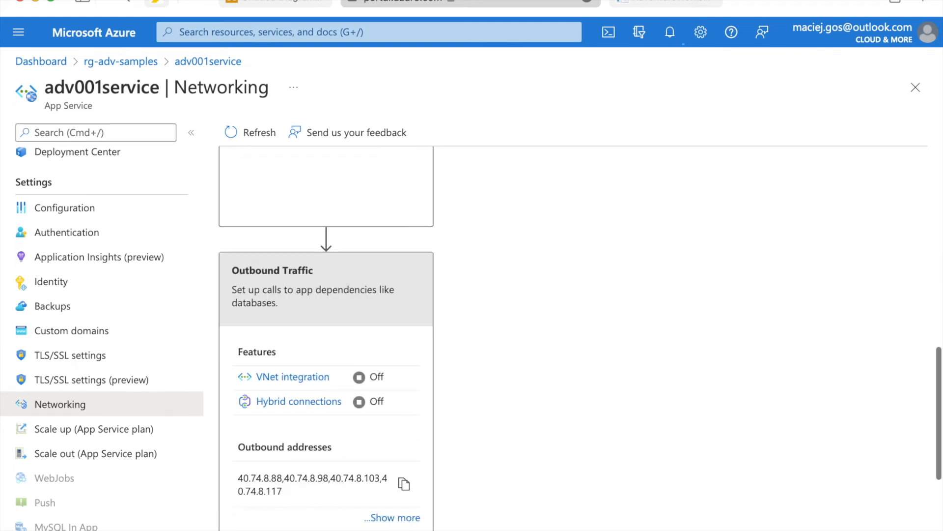
pyautogui.click(293, 376)
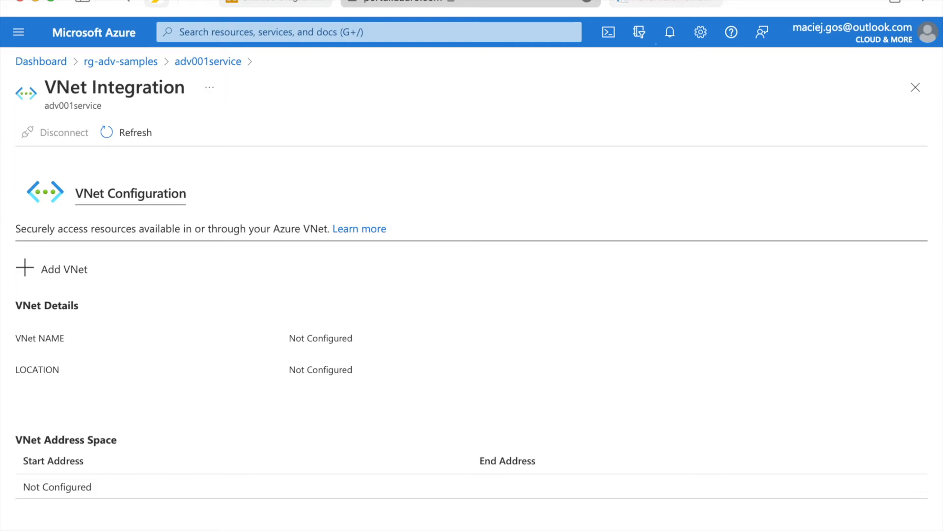
# - Add a VNet integration to adv001service using virtual network vnet (West Europe) and existing subnet snet-1
pyautogui.click(64, 270)
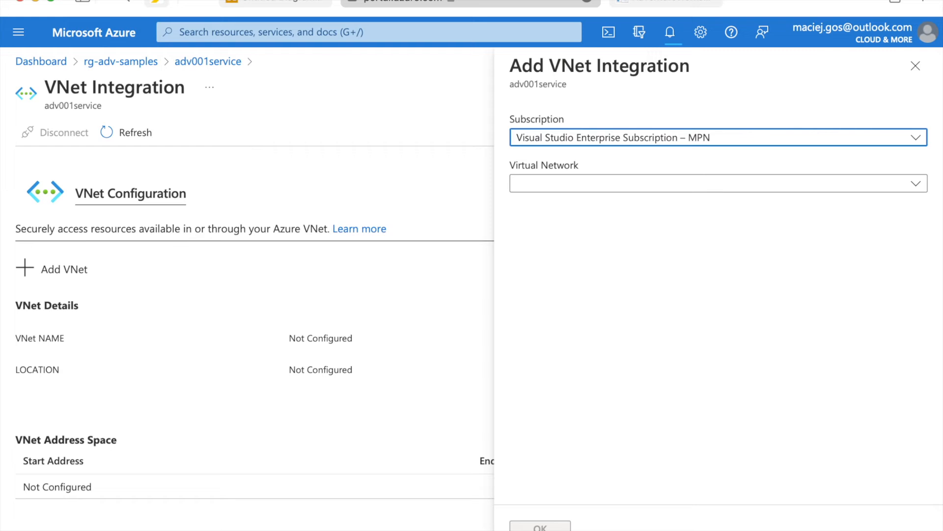
pyautogui.click(718, 183)
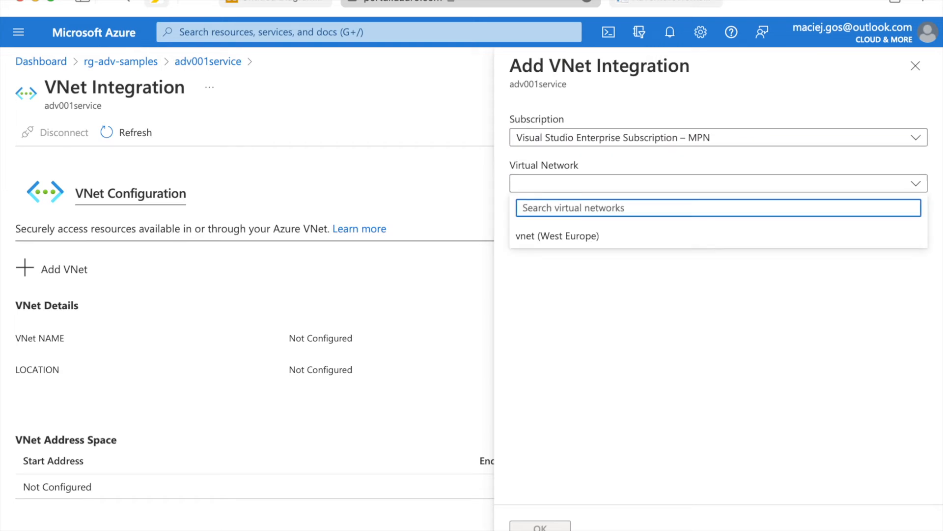
pyautogui.click(718, 235)
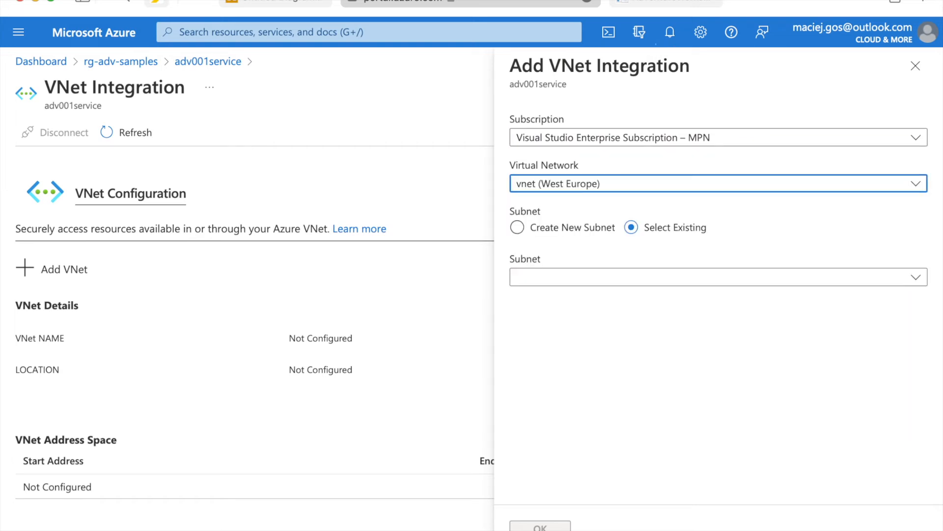
pyautogui.click(718, 276)
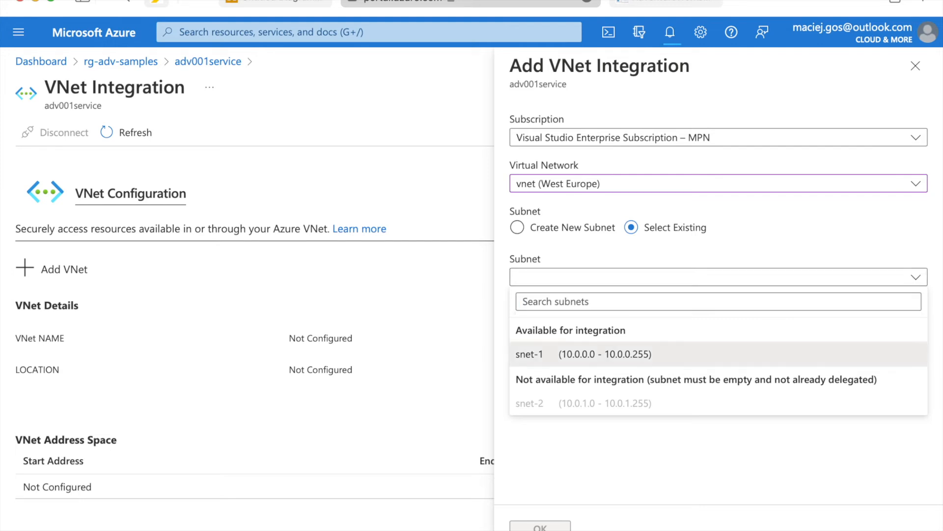
pyautogui.click(719, 354)
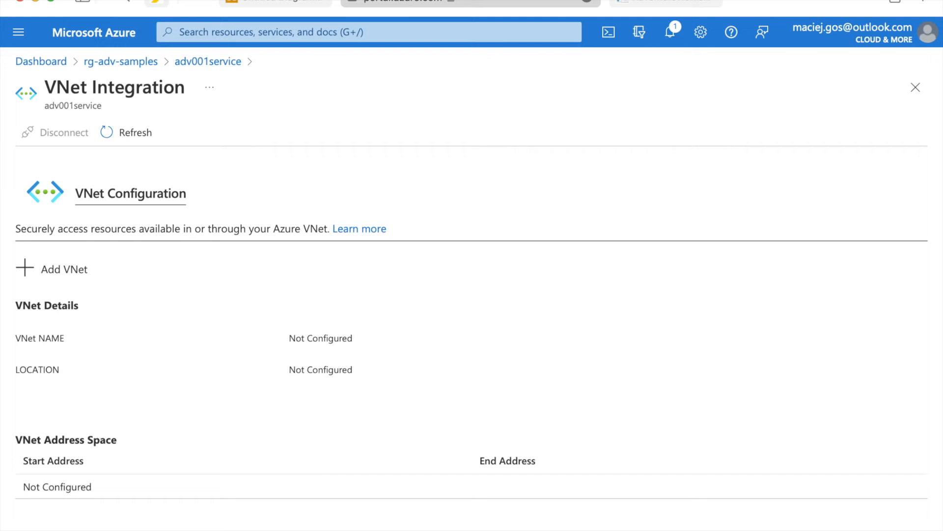
# - Check the running private endpoint deployment's details and review the network architecture diagram, then return to the Azure portal
pyautogui.click(671, 33)
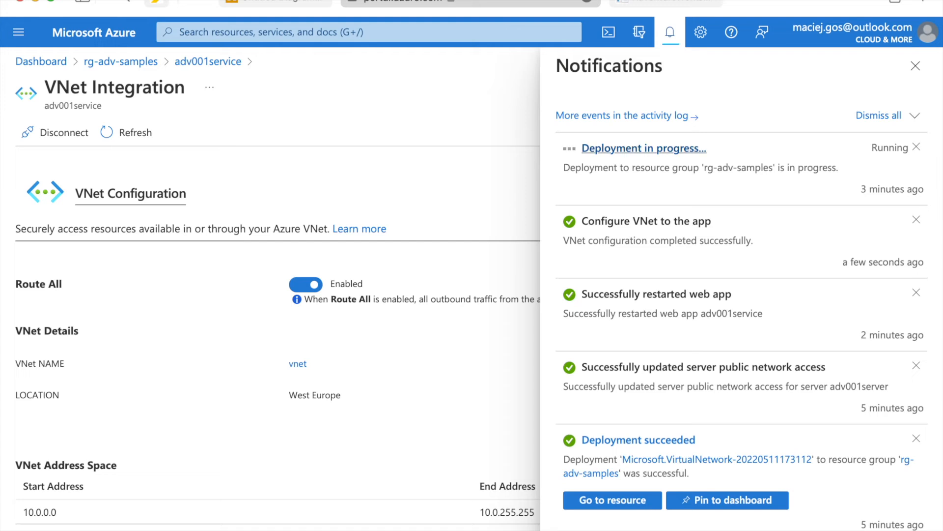
pyautogui.click(644, 148)
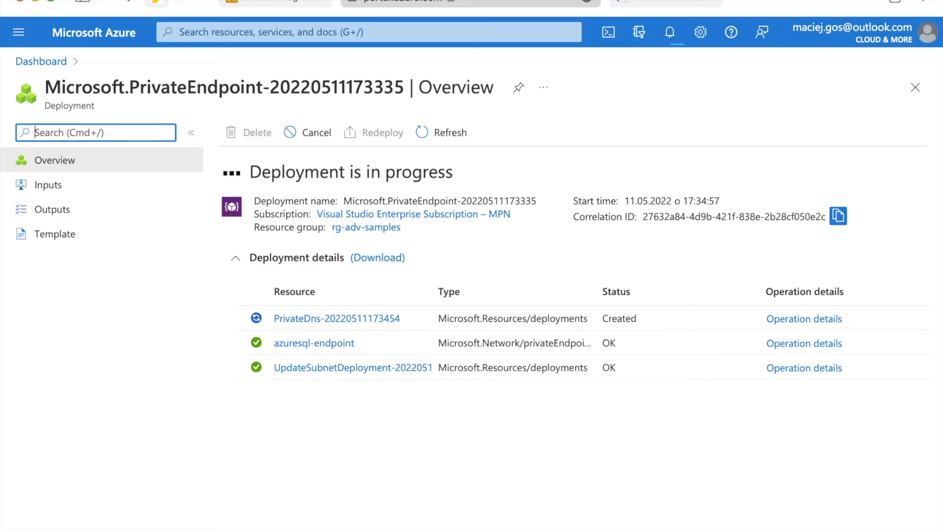
pyautogui.click(276, 2)
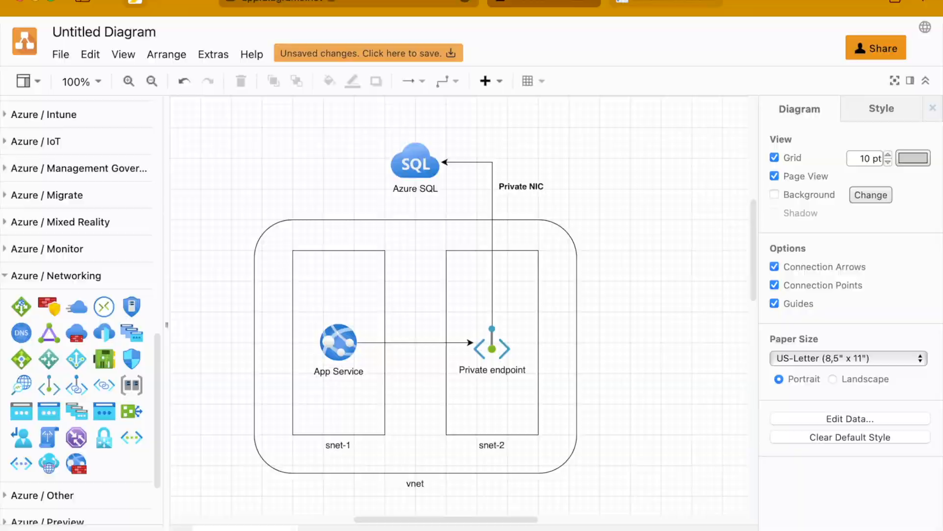
pyautogui.click(544, 2)
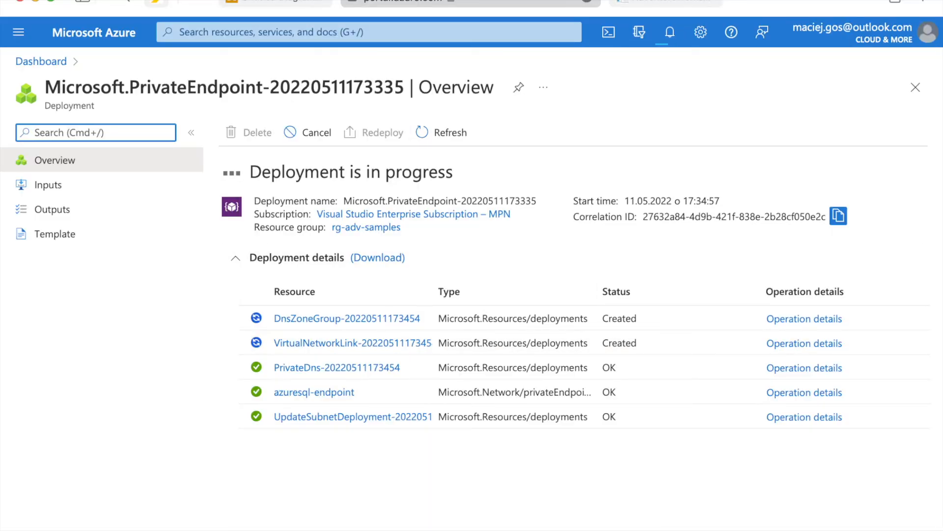
# - Open the rg-adv-samples resource group from the dashboard and collapse its side menu and Essentials section
pyautogui.click(41, 61)
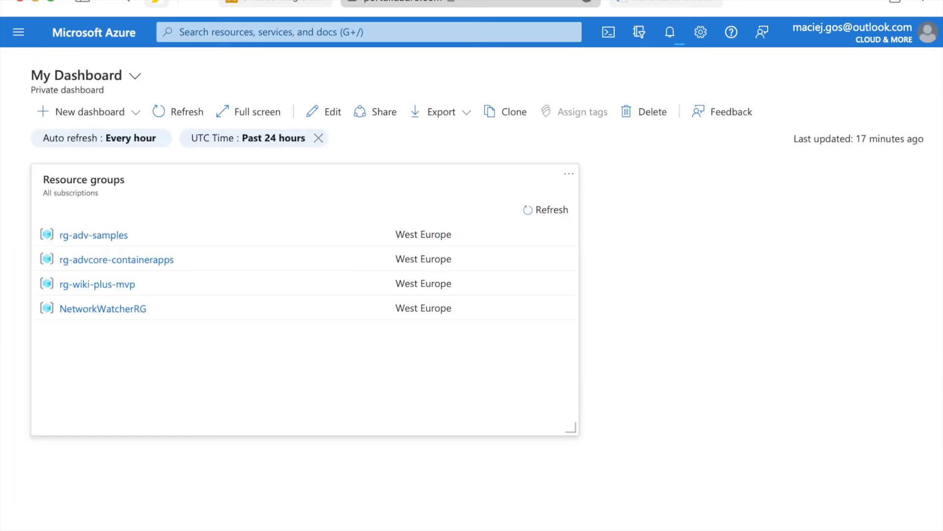
pyautogui.click(93, 234)
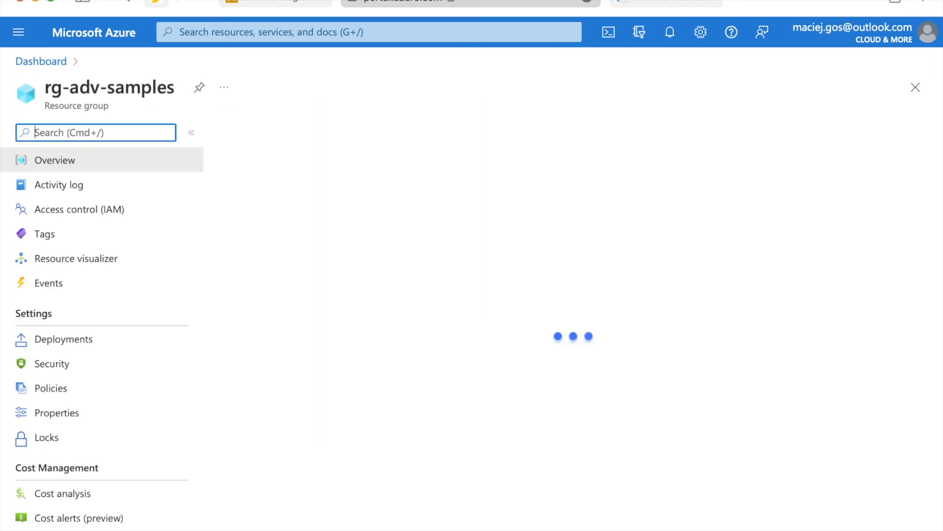
pyautogui.click(191, 132)
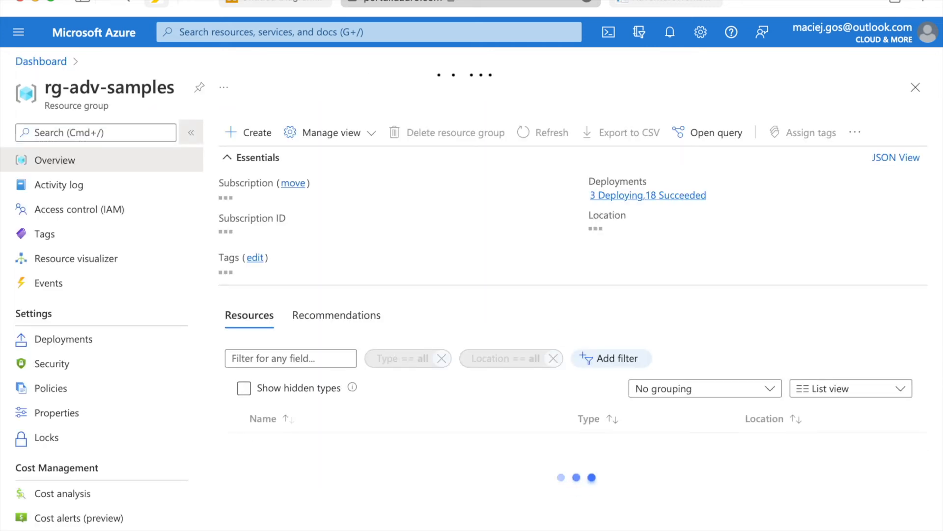
pyautogui.click(79, 157)
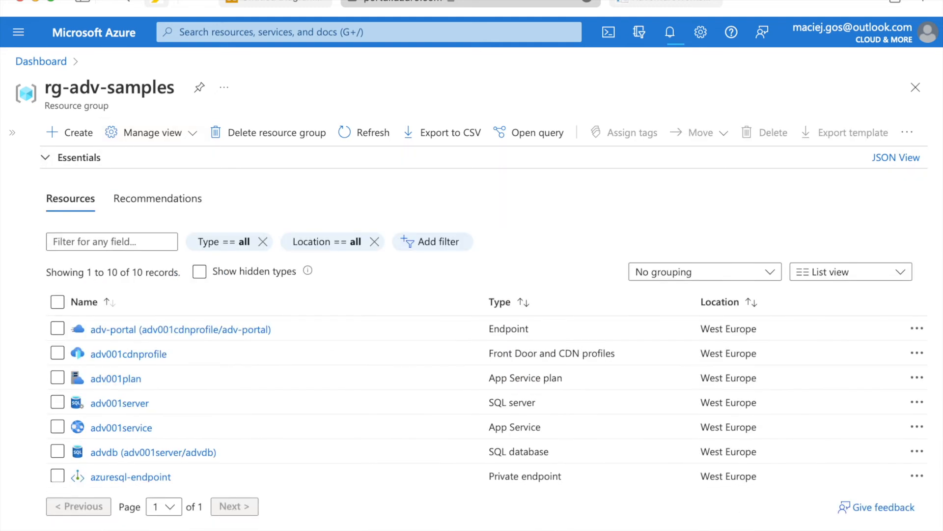
# - Examine the IP configurations of the azuresql-endpoint network interface
pyautogui.scroll(-3, 131, 396)
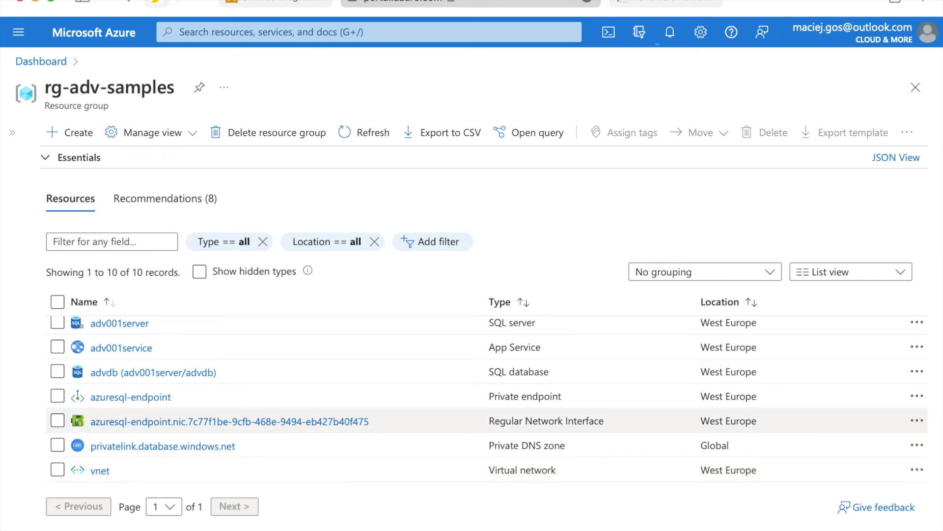
pyautogui.click(229, 421)
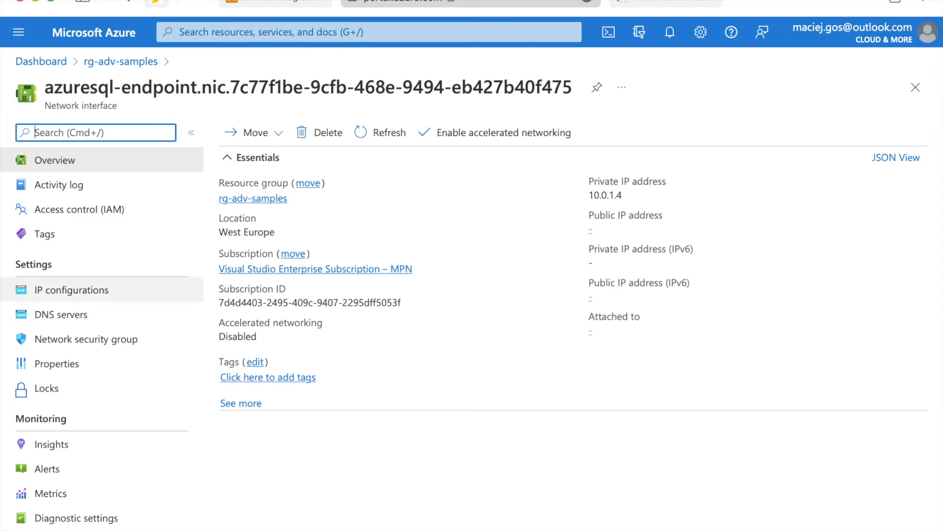
pyautogui.click(71, 290)
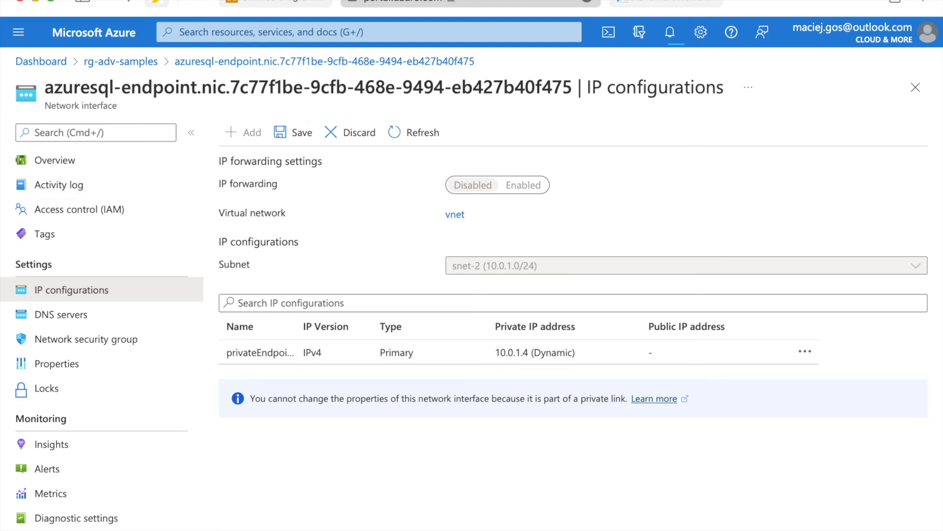
# - Examine the record sets of private DNS zone privatelink.database.windows.net, then return to the rg-adv-samples resource list
pyautogui.click(120, 60)
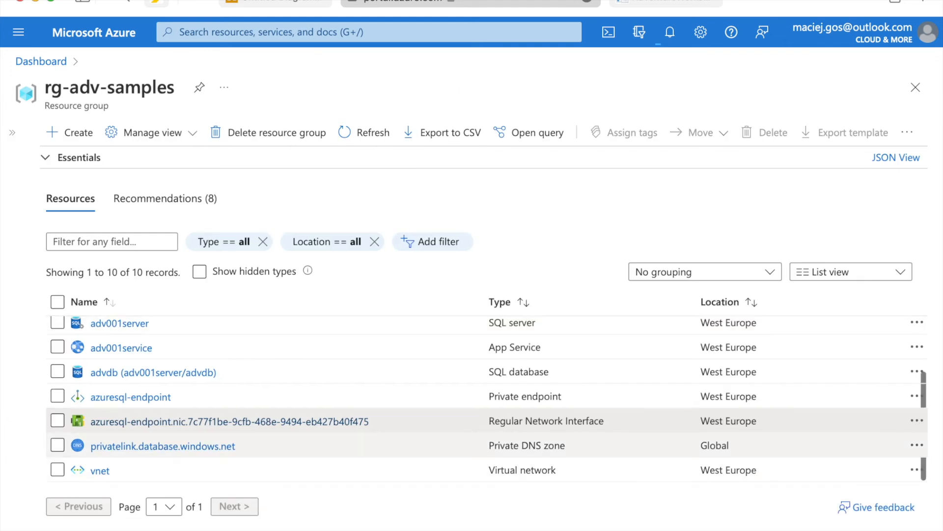
pyautogui.click(163, 446)
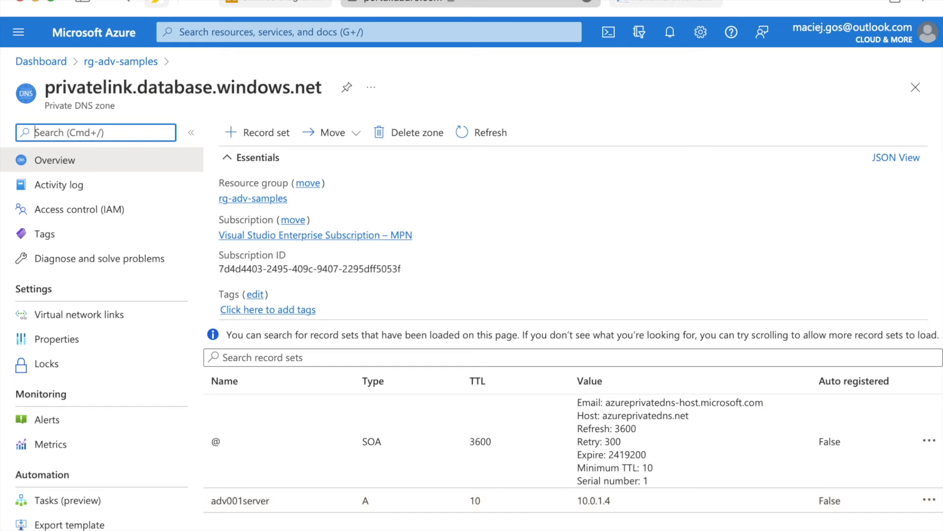
pyautogui.click(121, 61)
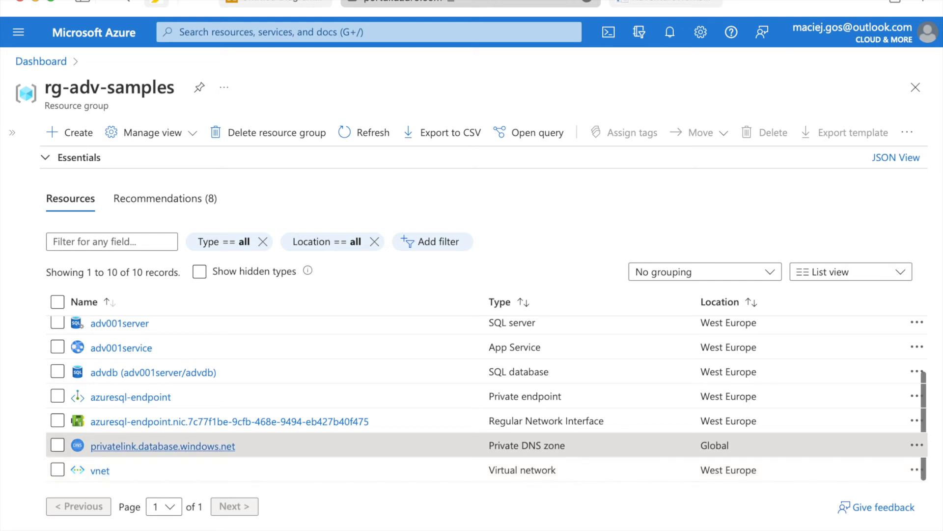
# - Examine the virtual network links of private DNS zone privatelink.database.windows.net, then return to the rg-adv-samples resource list
pyautogui.click(162, 446)
pyautogui.click(80, 315)
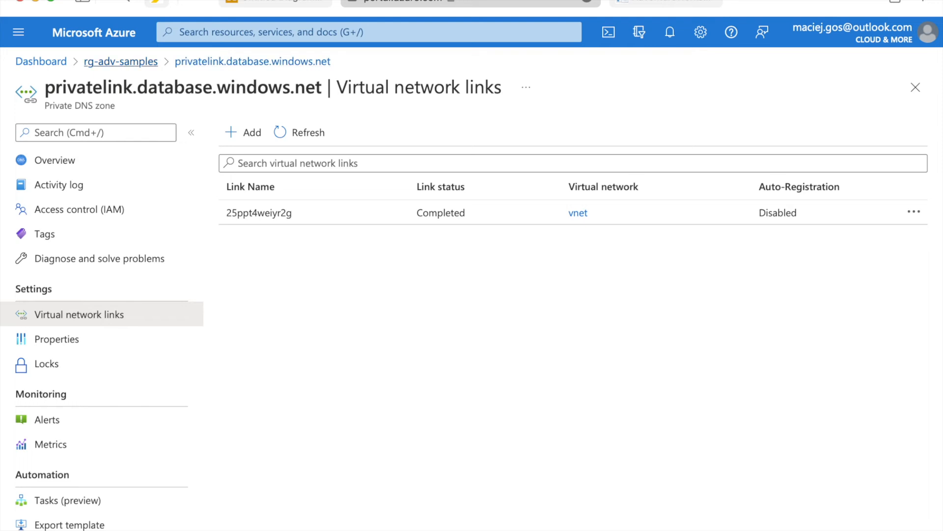
pyautogui.click(121, 61)
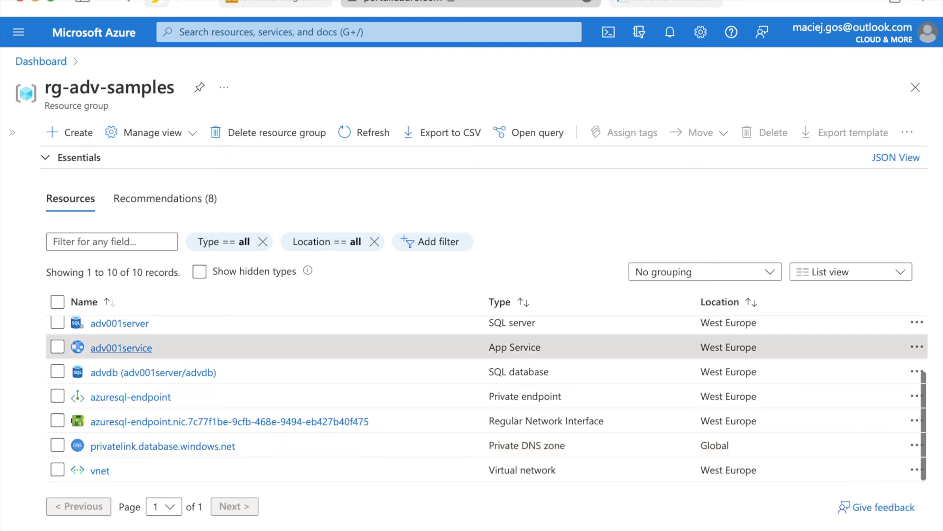
# - Open App Service adv001service, then switch to AdventureWorksDemo and load its Products list again from the home page
pyautogui.click(121, 347)
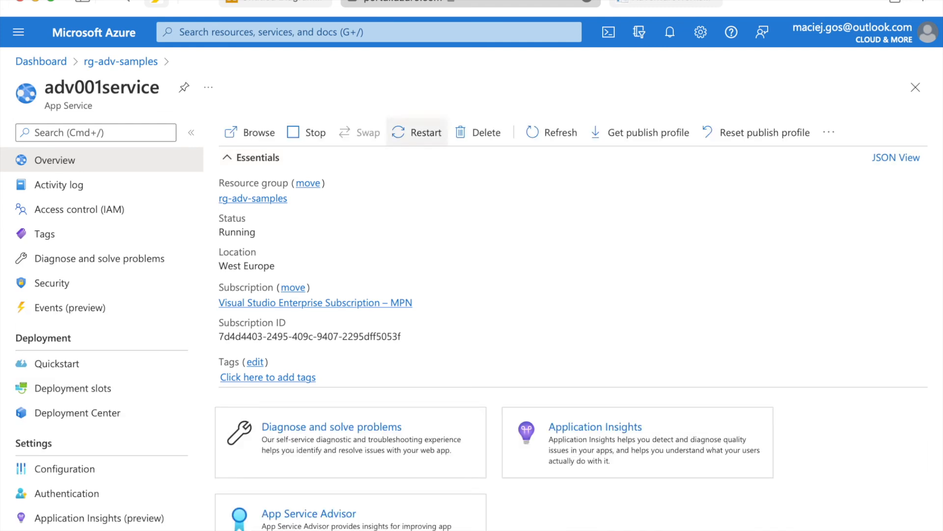
pyautogui.click(665, 2)
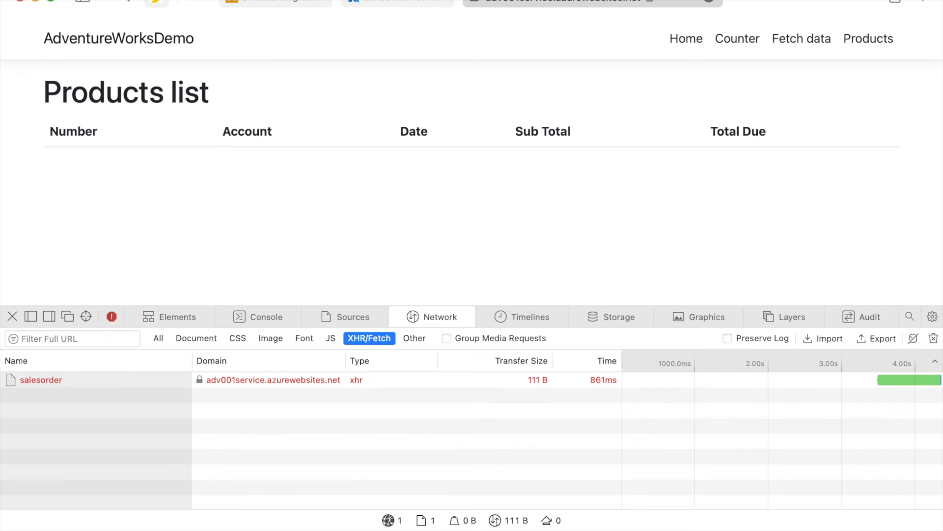
pyautogui.click(687, 38)
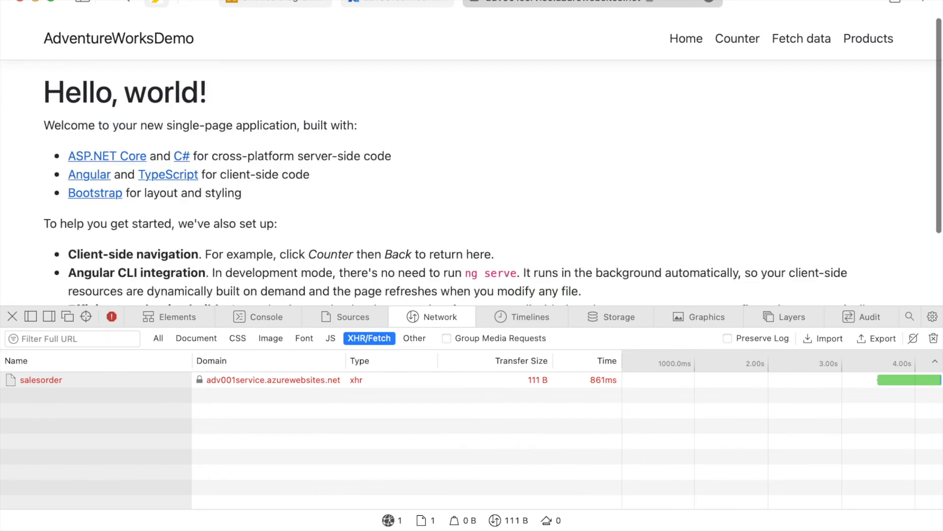
pyautogui.click(868, 39)
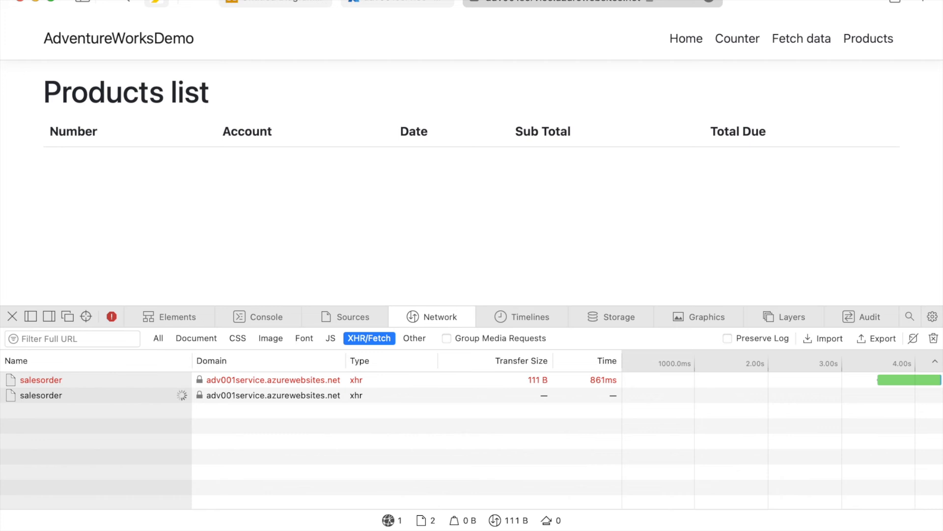
# - Copy adv001server's full server name from its Azure portal overview, then check the AdventureWorksDemo Products list and return to rg-adv-samples
pyautogui.click(398, 2)
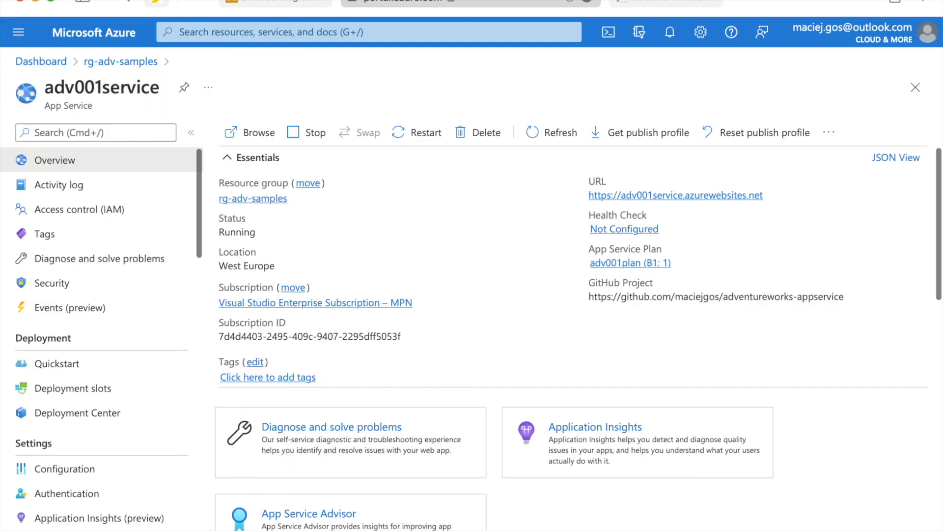
pyautogui.scroll(-6, 102, 344)
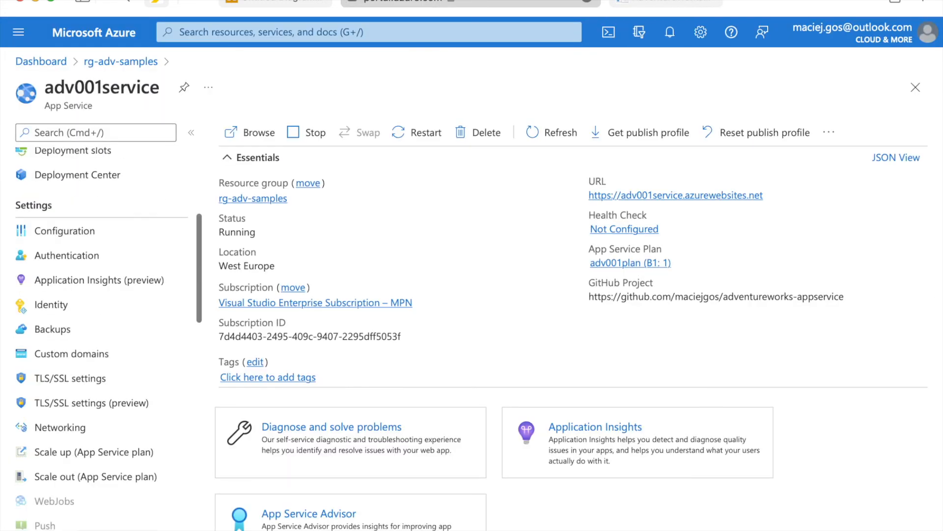
pyautogui.scroll(5, 74, 244)
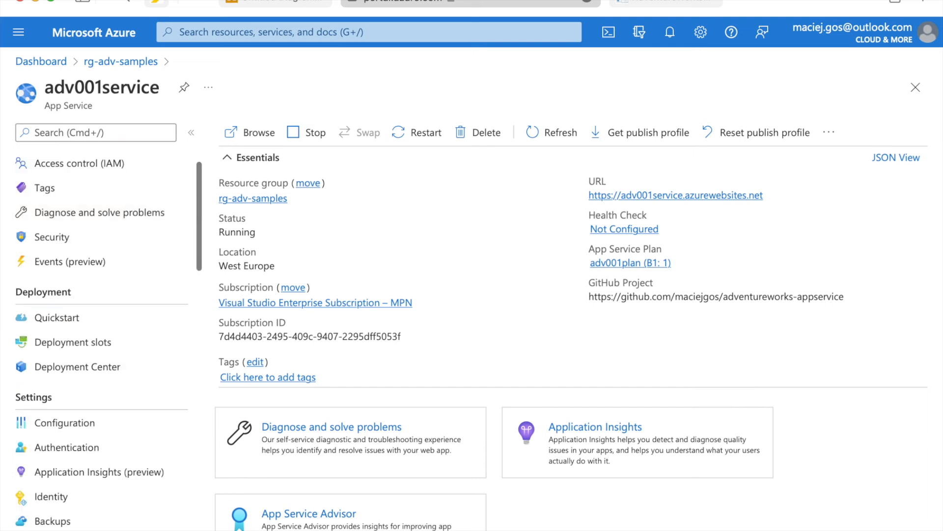
pyautogui.click(121, 62)
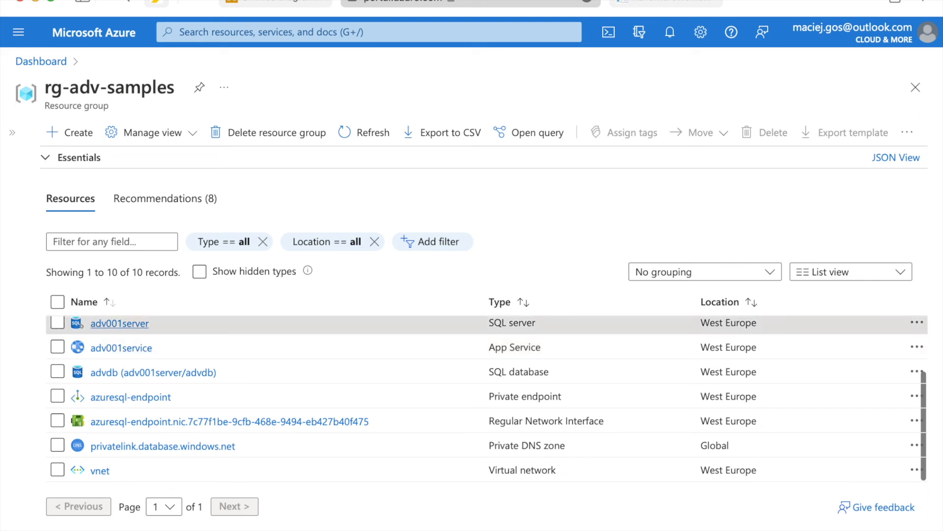
pyautogui.click(120, 323)
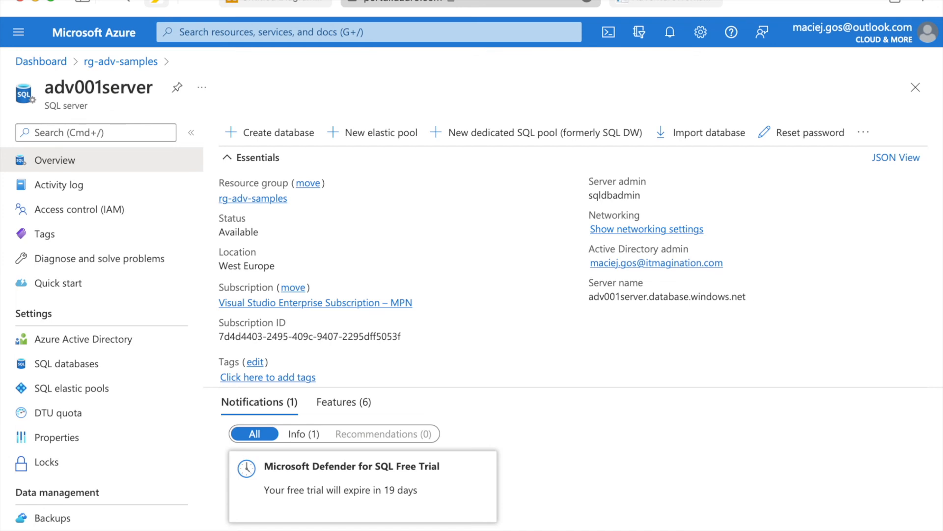
pyautogui.click(755, 297)
pyautogui.click(121, 62)
pyautogui.click(666, 2)
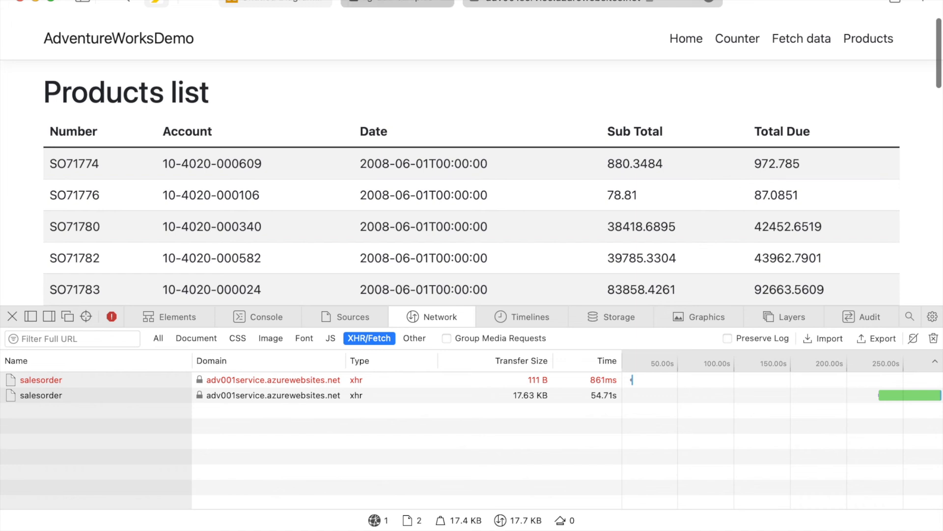
pyautogui.click(393, 2)
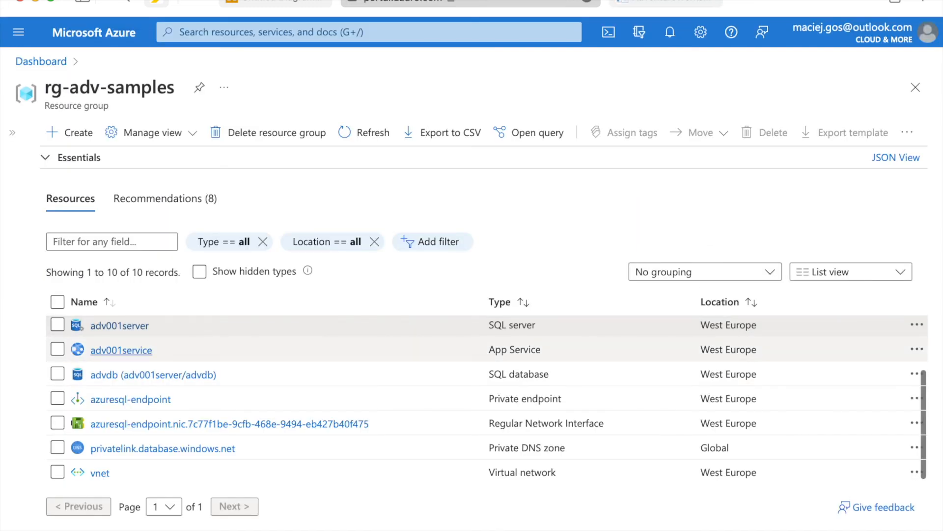
# - Open App Service adv001service and launch its web SSH console
pyautogui.click(120, 350)
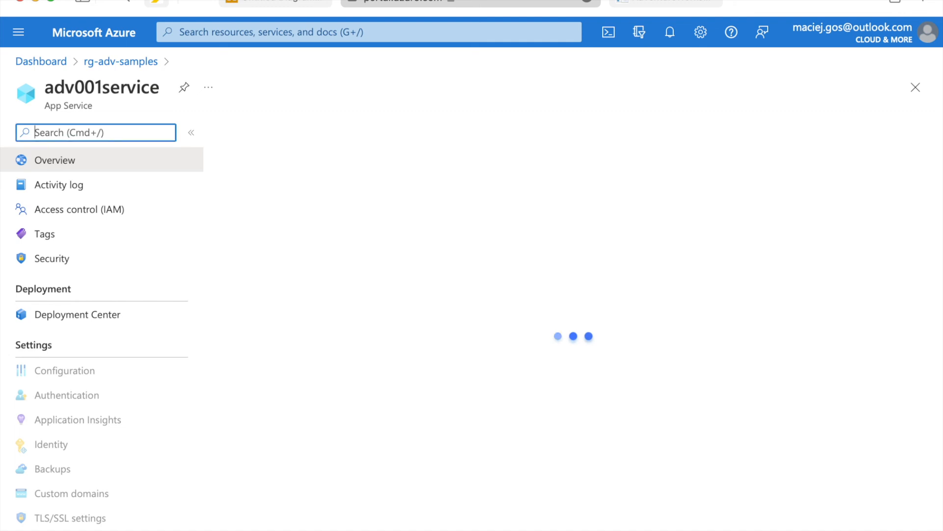
pyautogui.scroll(-9, 113, 344)
pyautogui.scroll(-5, 103, 334)
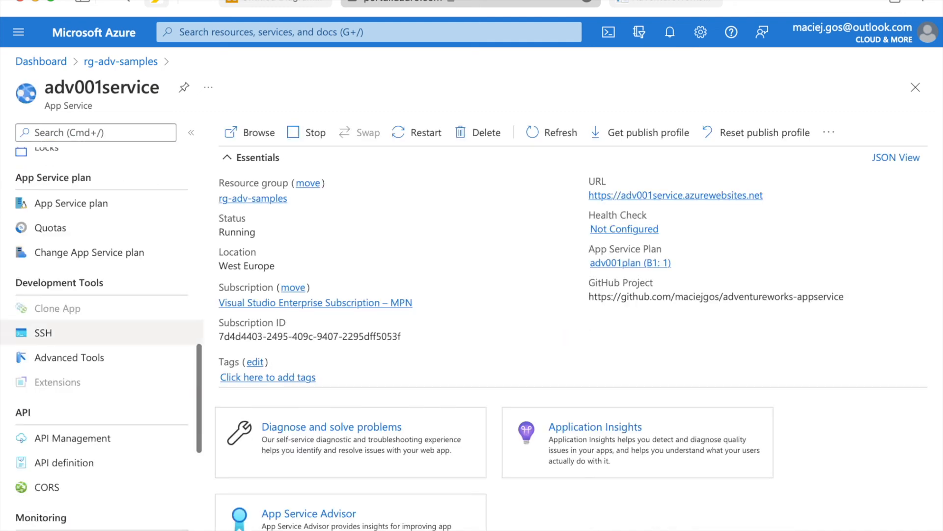
pyautogui.click(43, 333)
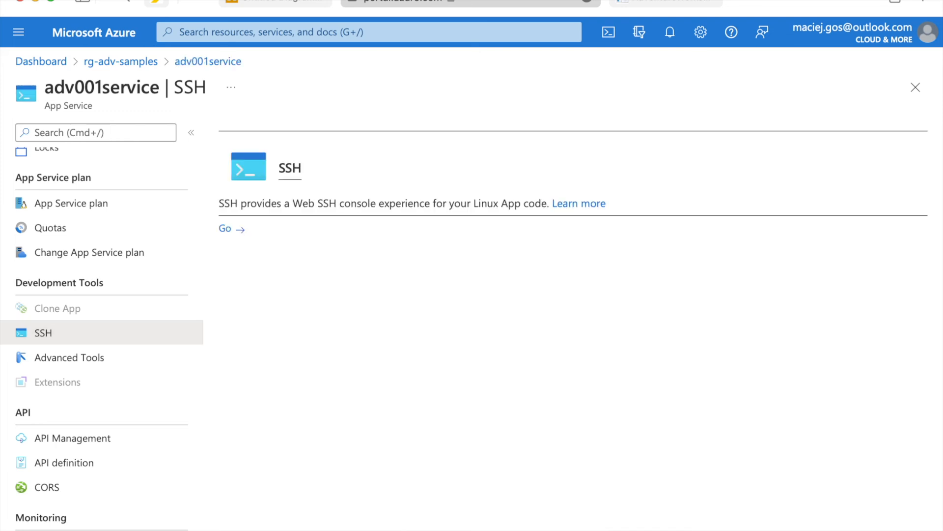
pyautogui.click(225, 229)
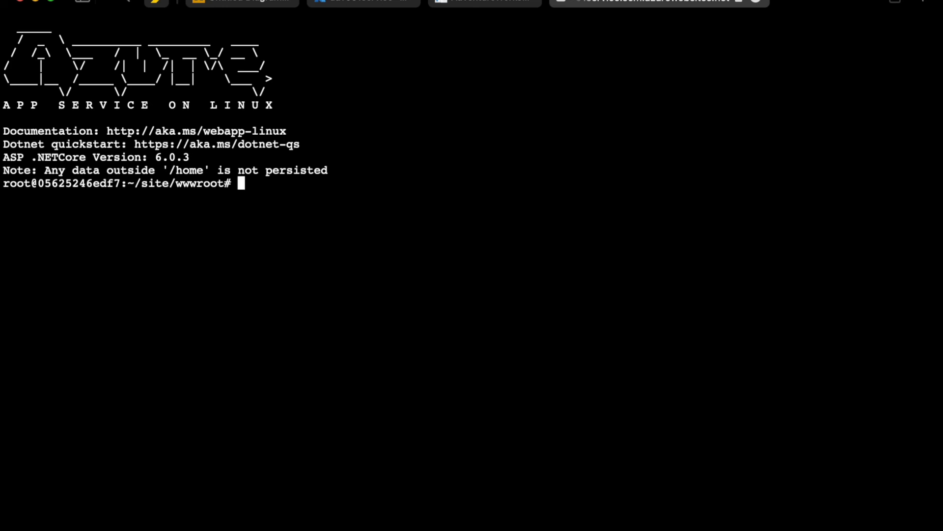
# - Run nslookup adv001server.database.windows.net in the SSH console and examine the returned host name, canonical name and IP address
pyautogui.write('nslookup')
pyautogui.press('super+v')
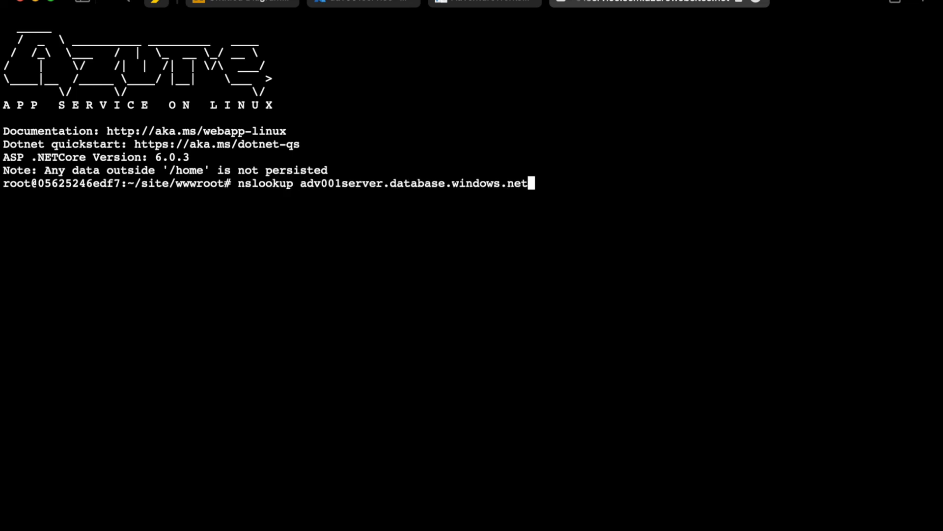
pyautogui.press('Return')
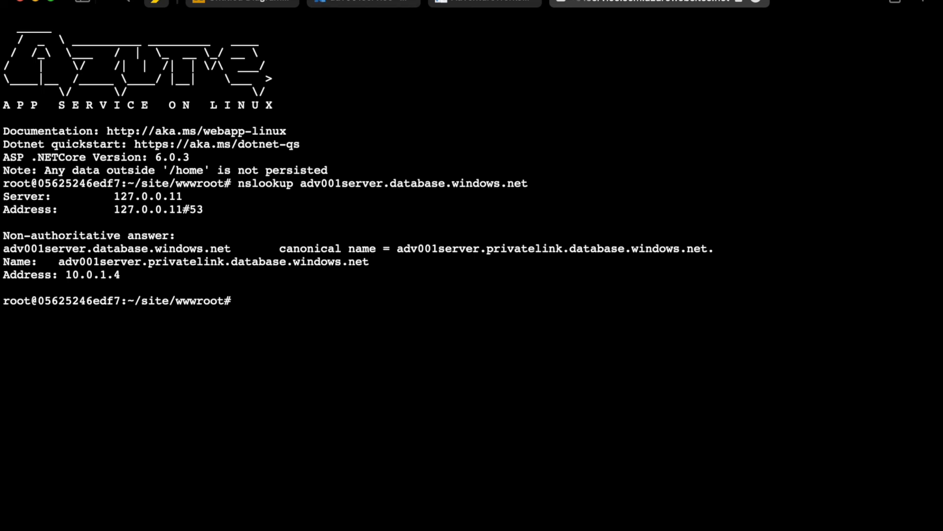
pyautogui.moveTo(4, 248); pyautogui.dragTo(231, 249)
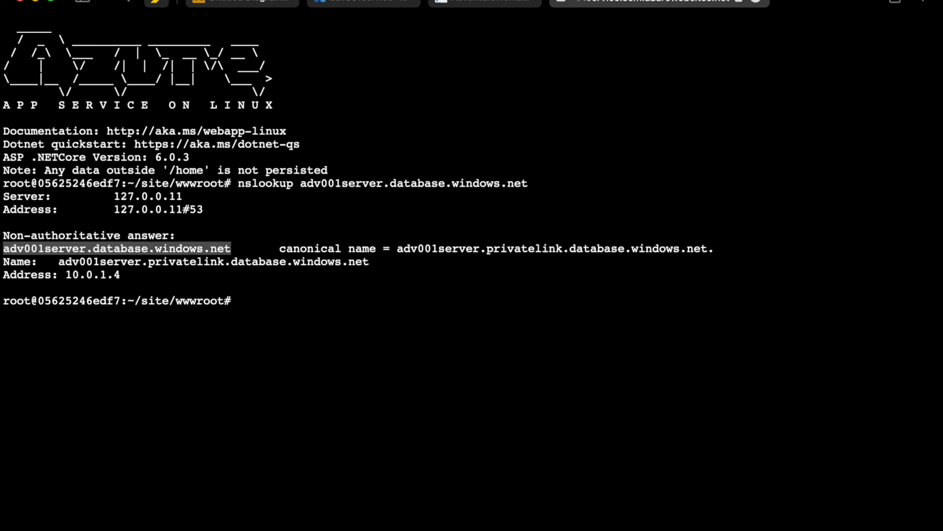
pyautogui.moveTo(397, 248); pyautogui.dragTo(714, 249)
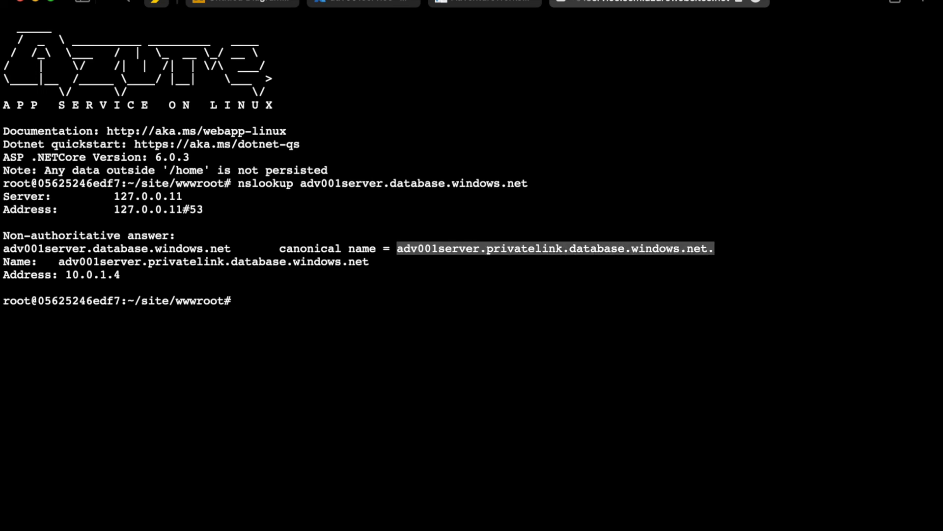
pyautogui.moveTo(65, 275); pyautogui.dragTo(121, 274)
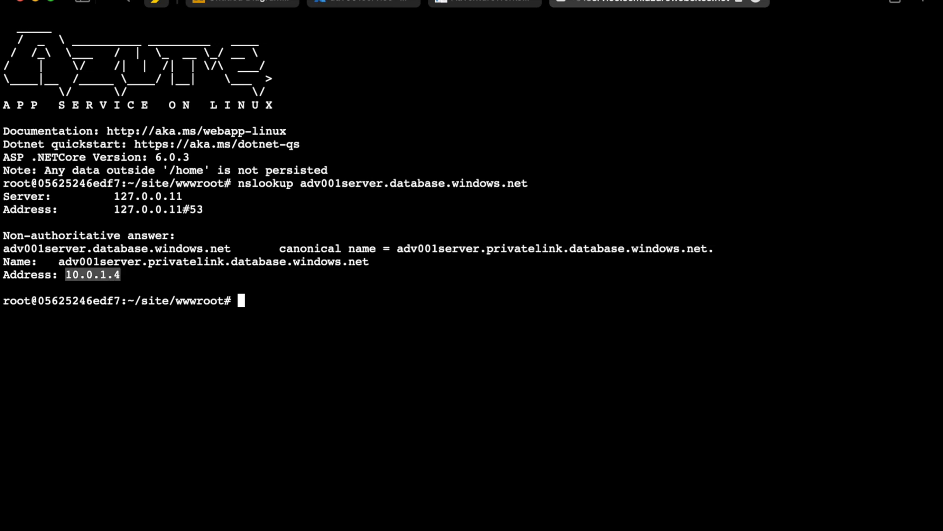